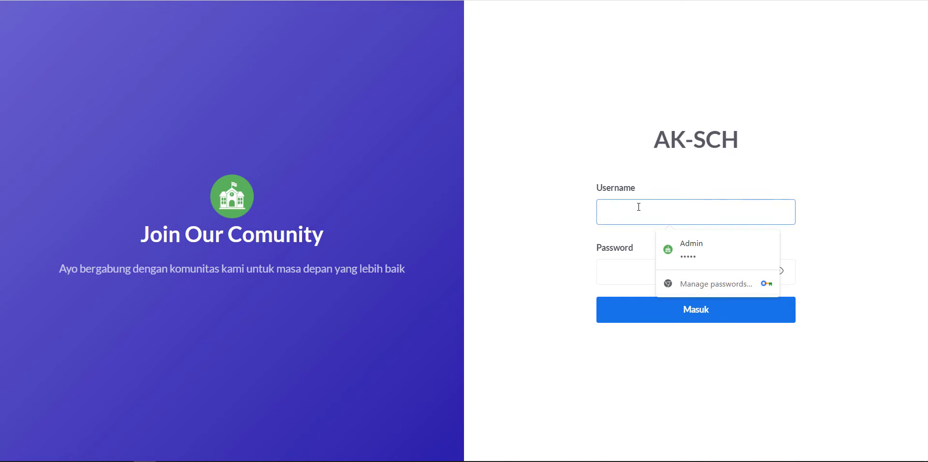
Step: Log in to AK-SCH with the admin username and its password
text(admin)
key(Tab)
text(admin)
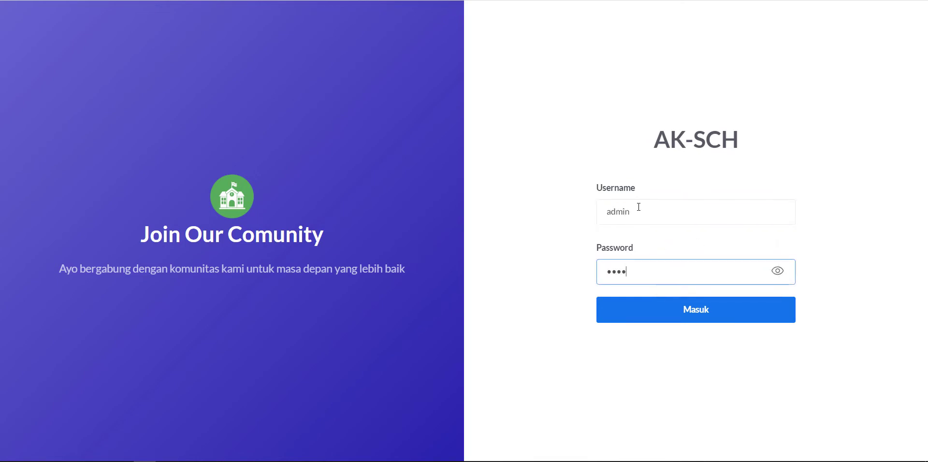
key(Return)
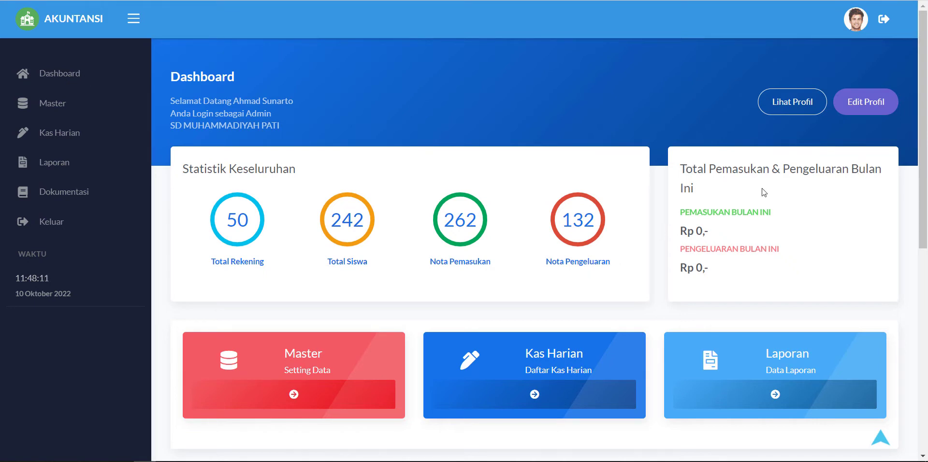
Step: Review the dashboard's monthly income and expense totals, then go to the Master section
drag(713, 193, 687, 166)
scroll(710, 215, down, 3)
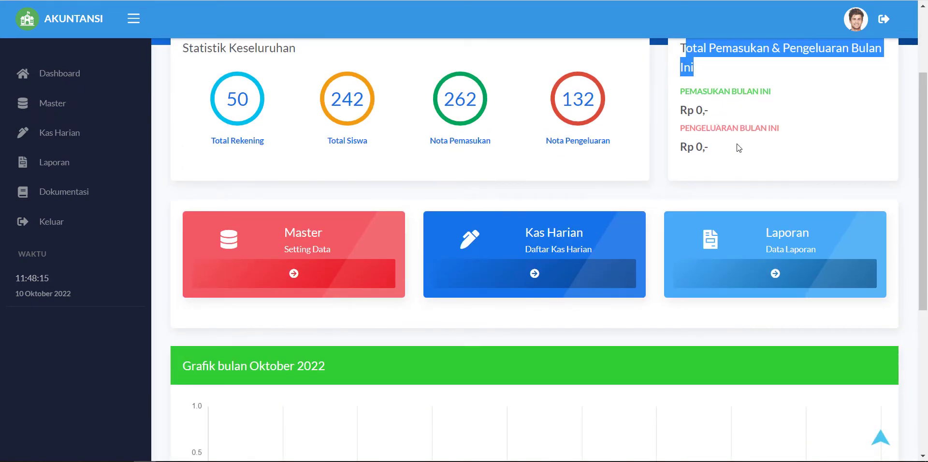
click(726, 125)
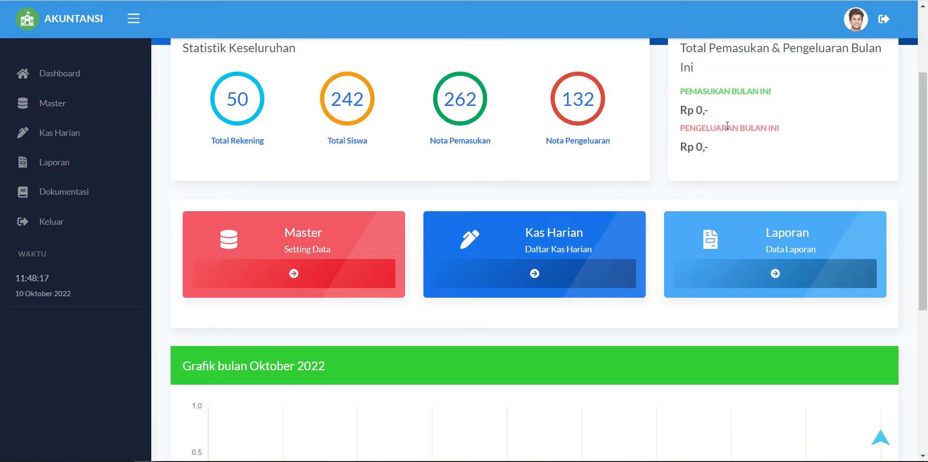
drag(709, 153, 692, 77)
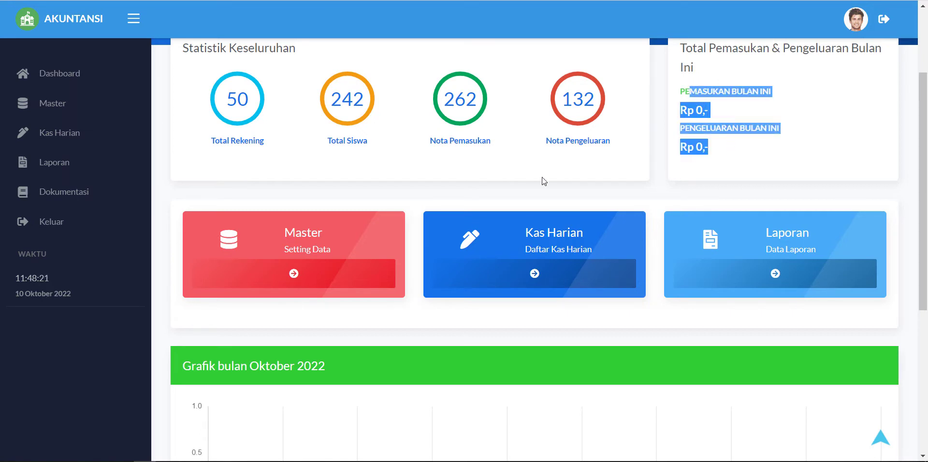
click(442, 183)
scroll(483, 191, down, 4)
scroll(531, 201, up, 4)
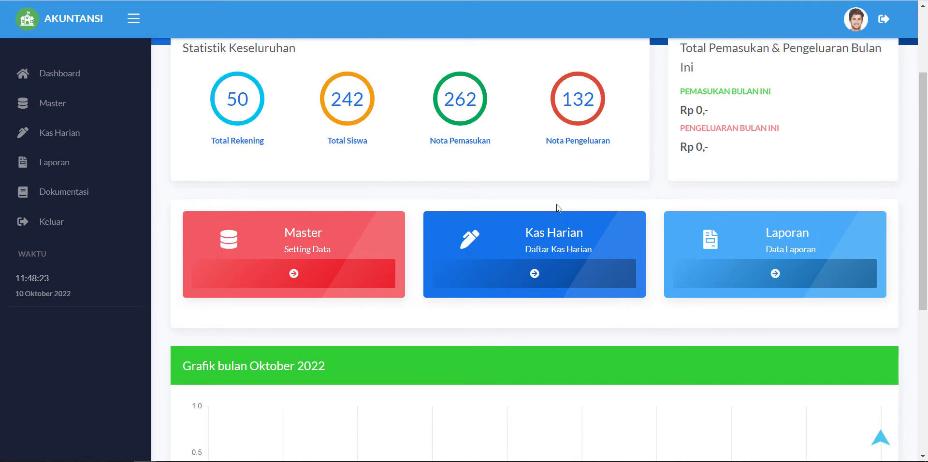
scroll(414, 210, down, 5)
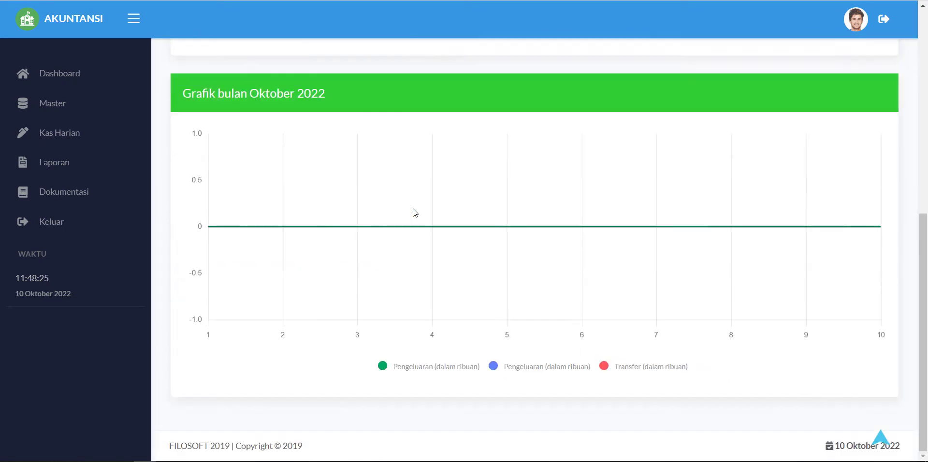
click(56, 109)
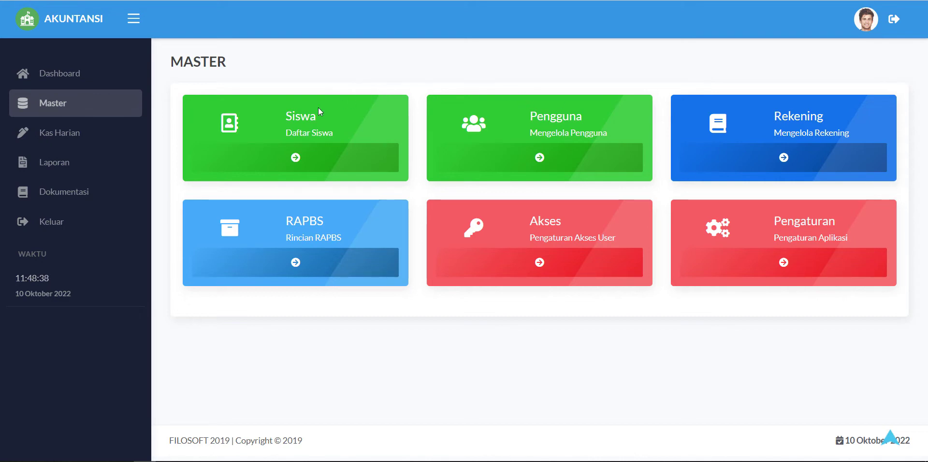
Step: Open the Siswa list, start a new student and enter the student's name
click(287, 160)
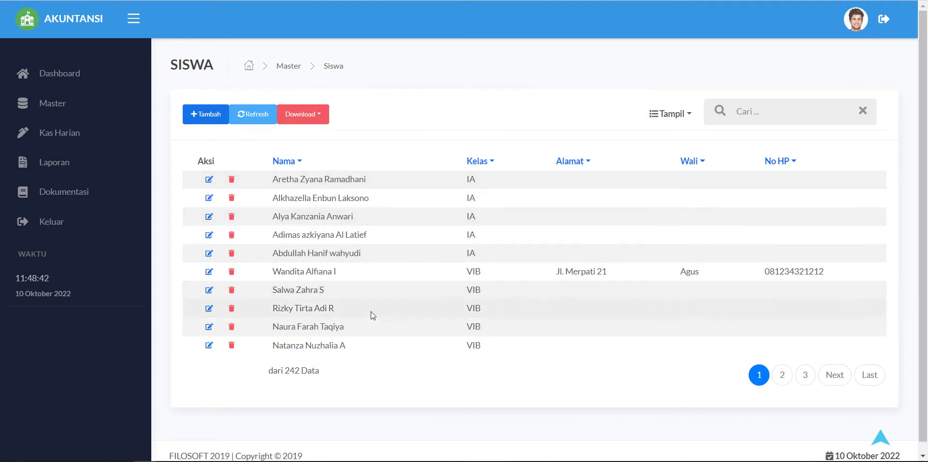
click(206, 114)
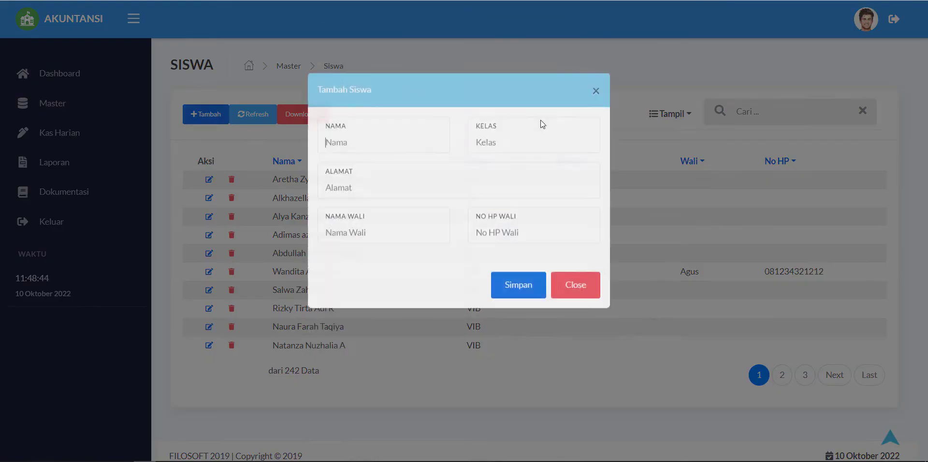
click(379, 183)
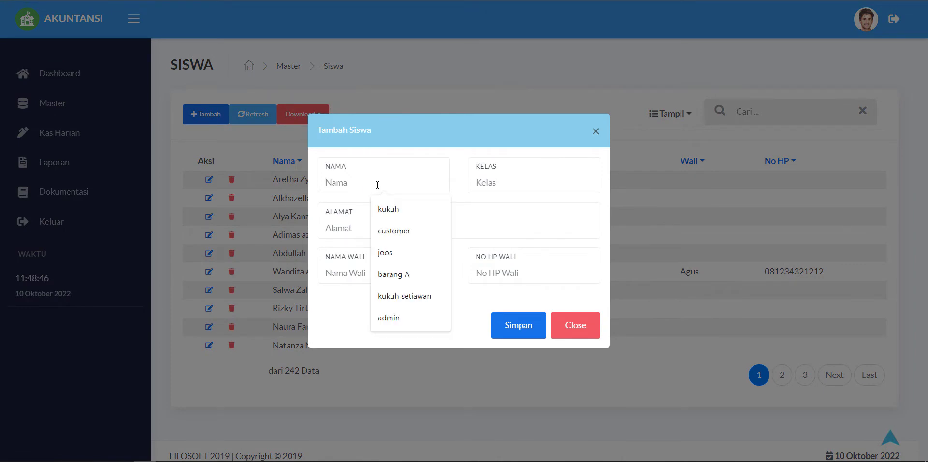
text(Kuku)
key(Down)
key(Down)
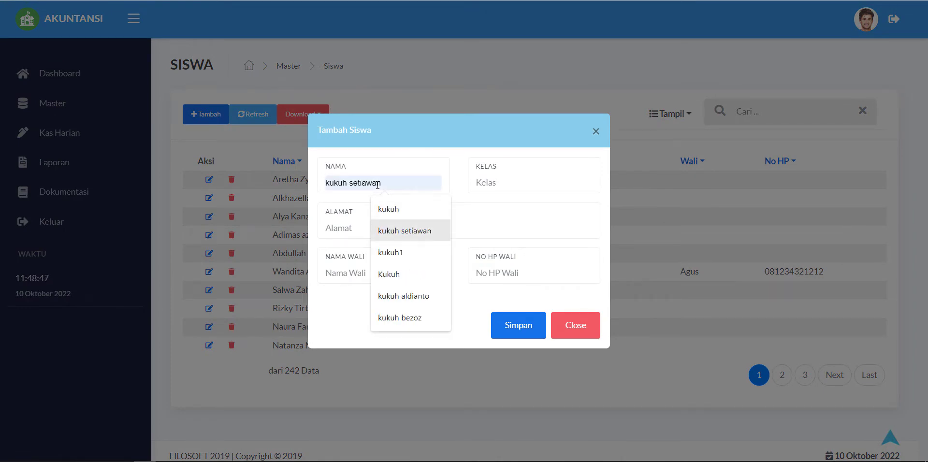
key(Tab)
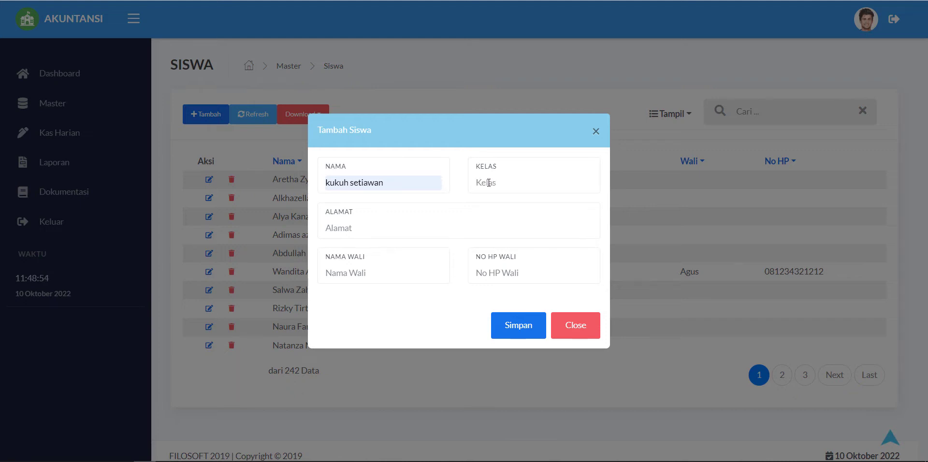
Step: Set class 7A and address Pati, fill in the guardian's name and phone, and save
text(7A)
key(Tab)
text(Pati)
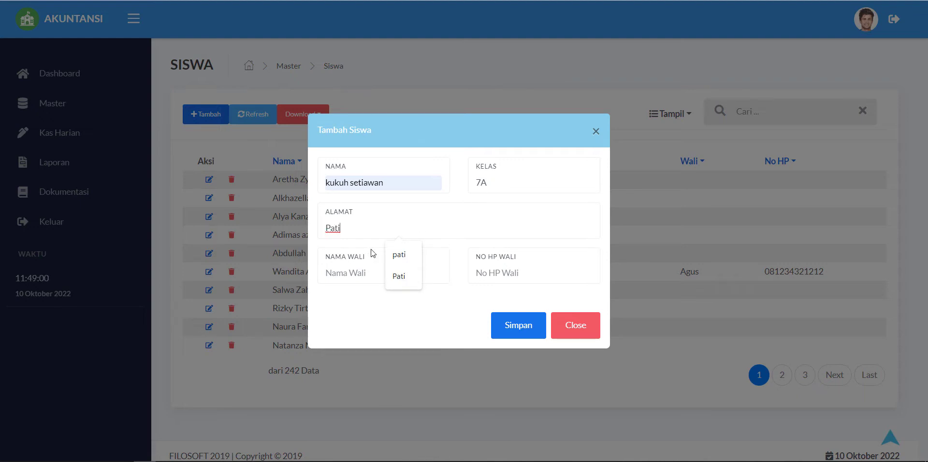
click(328, 272)
text(Jason Statham)
key(Tab)
text(0)
click(518, 326)
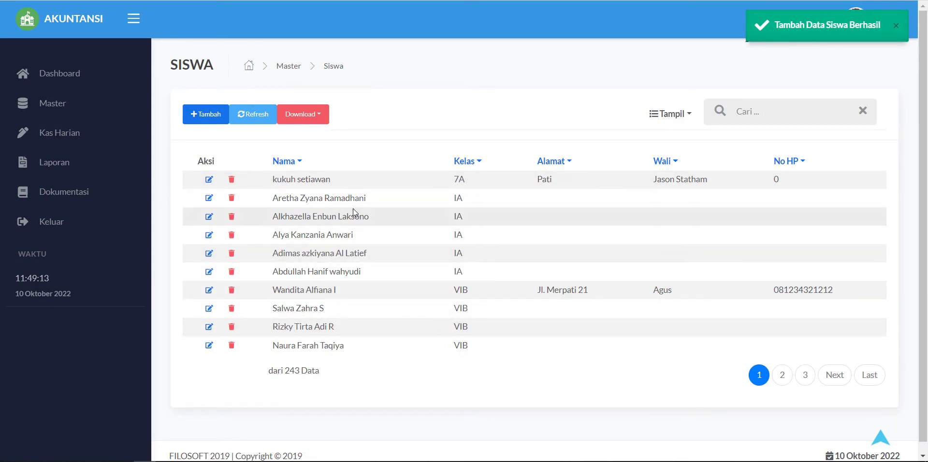
Step: Page through the student list up to page 6
click(782, 378)
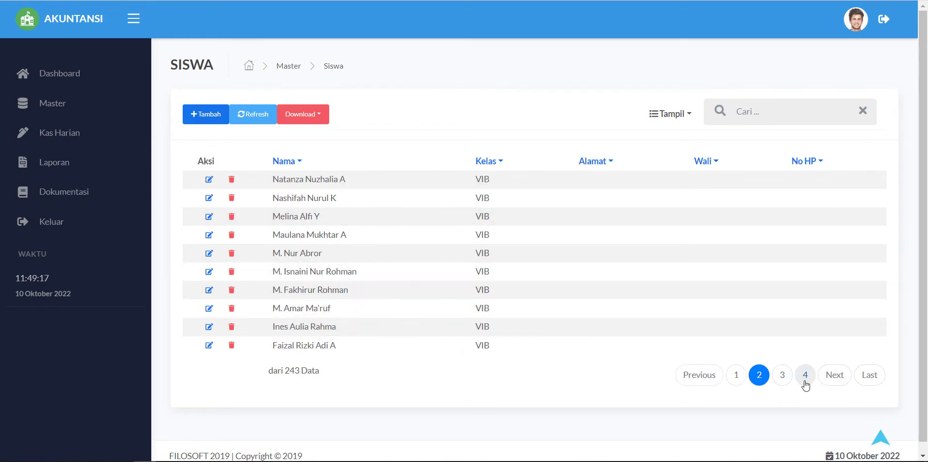
click(783, 378)
click(805, 377)
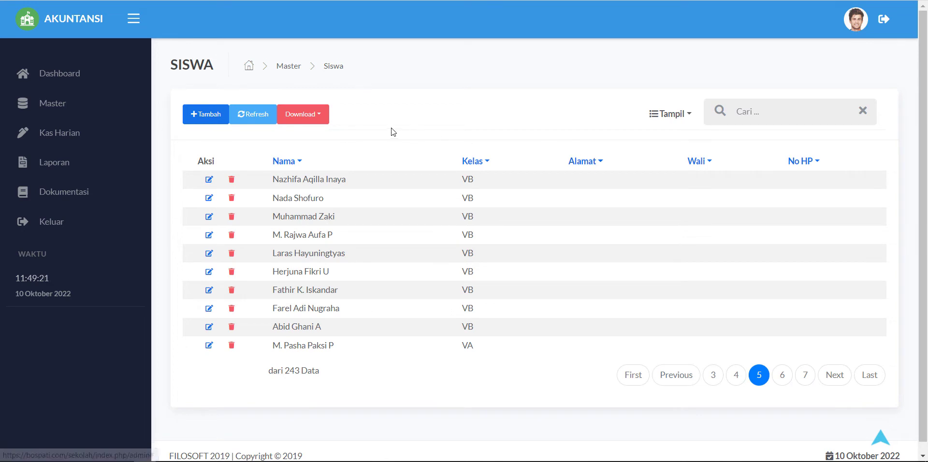
click(209, 180)
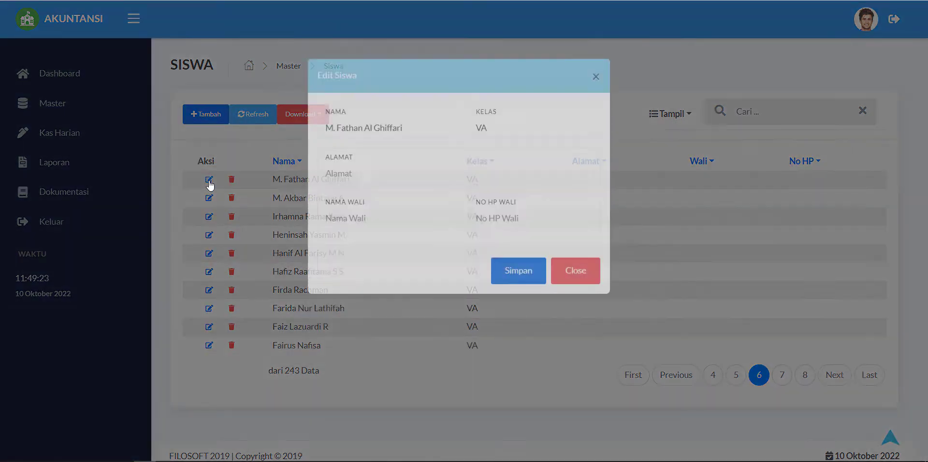
Step: Close the edit form unchanged, cancel a student deletion, and return to Master
click(562, 359)
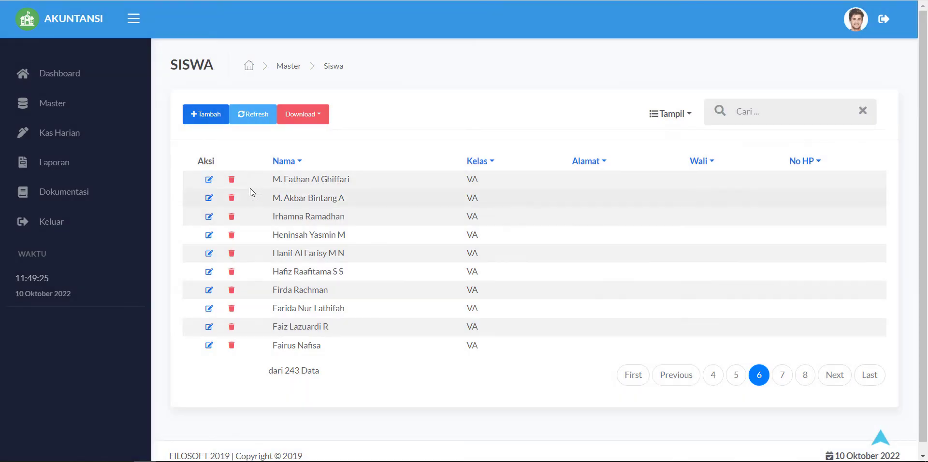
click(232, 180)
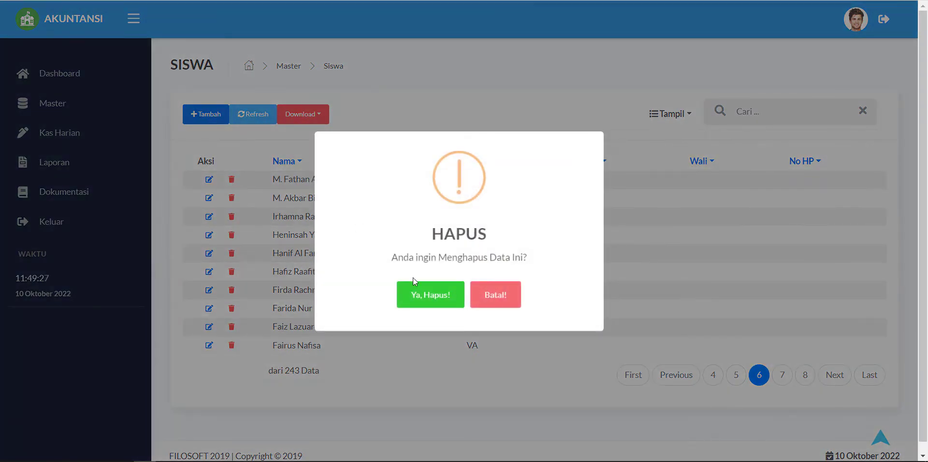
click(483, 304)
click(452, 250)
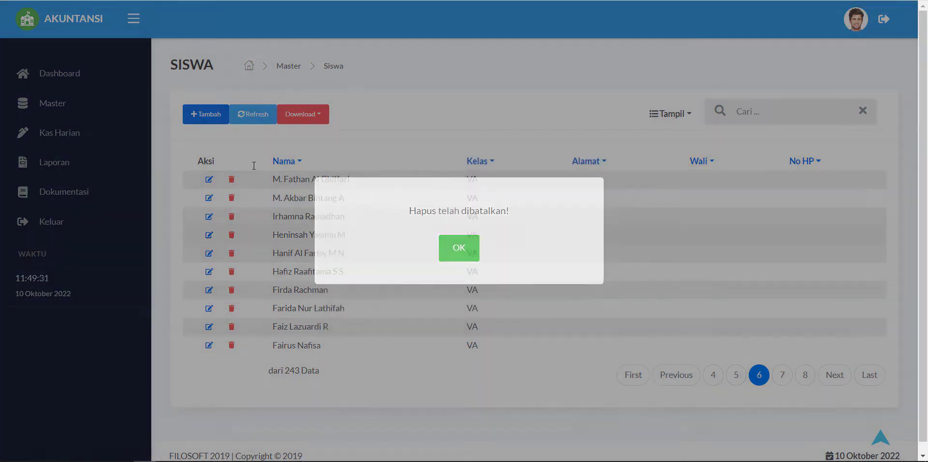
click(53, 103)
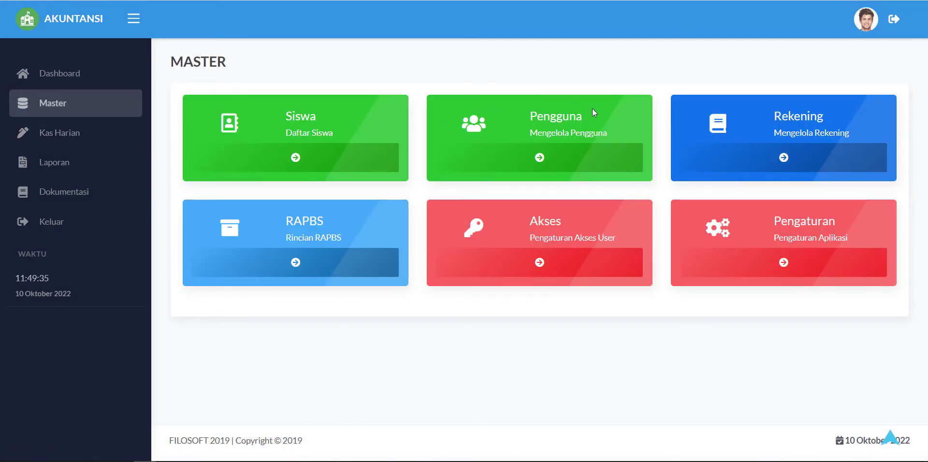
click(540, 158)
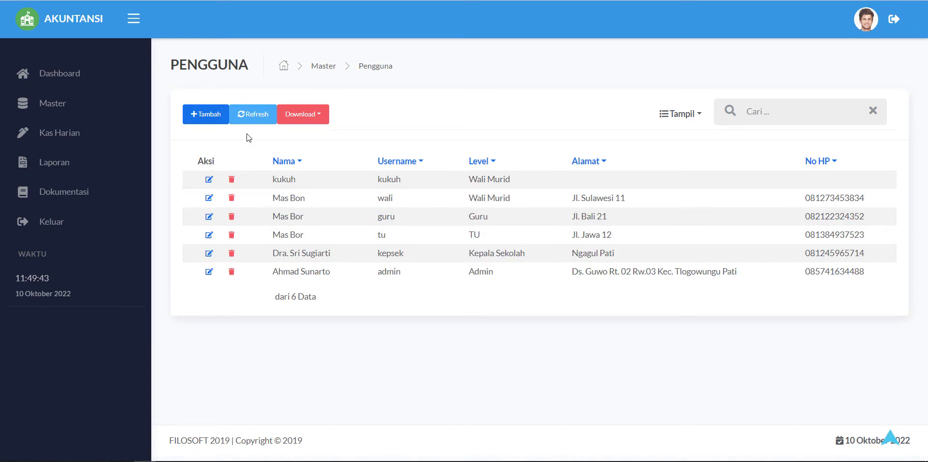
click(207, 114)
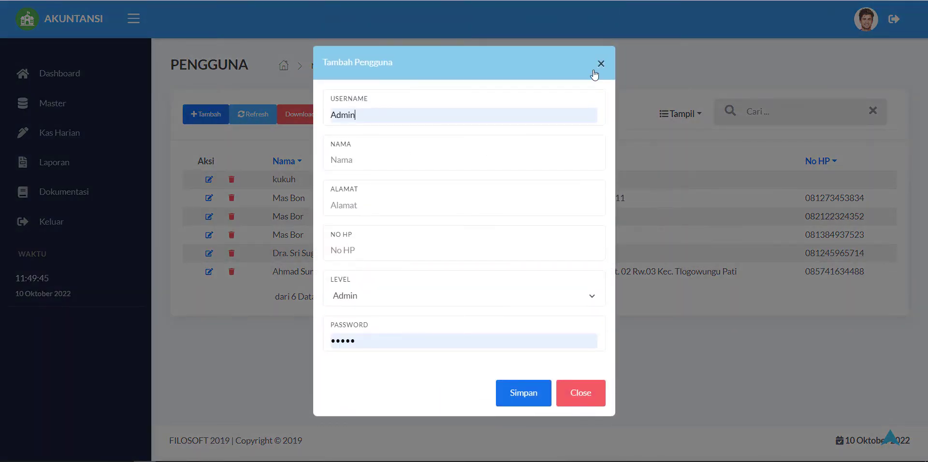
click(600, 65)
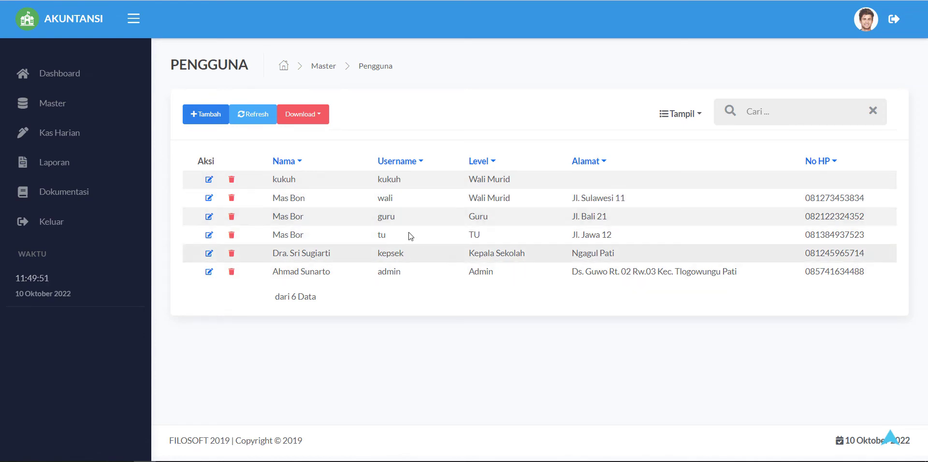
click(213, 120)
click(443, 297)
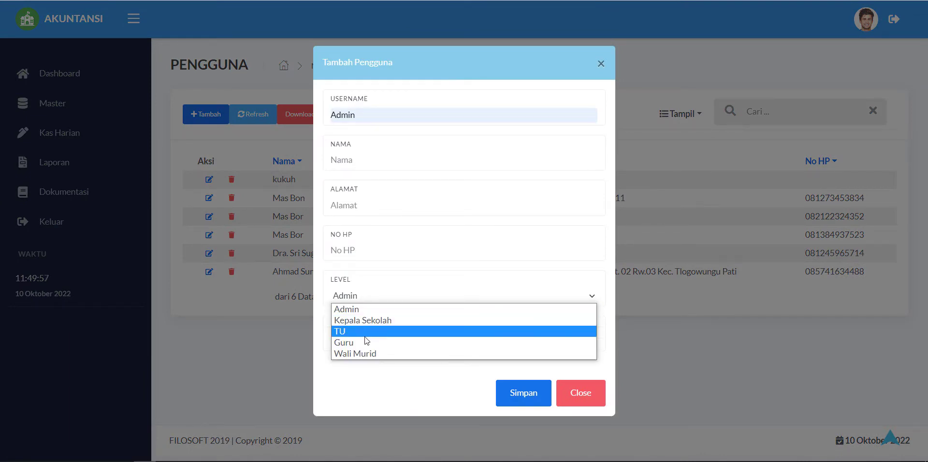
click(587, 400)
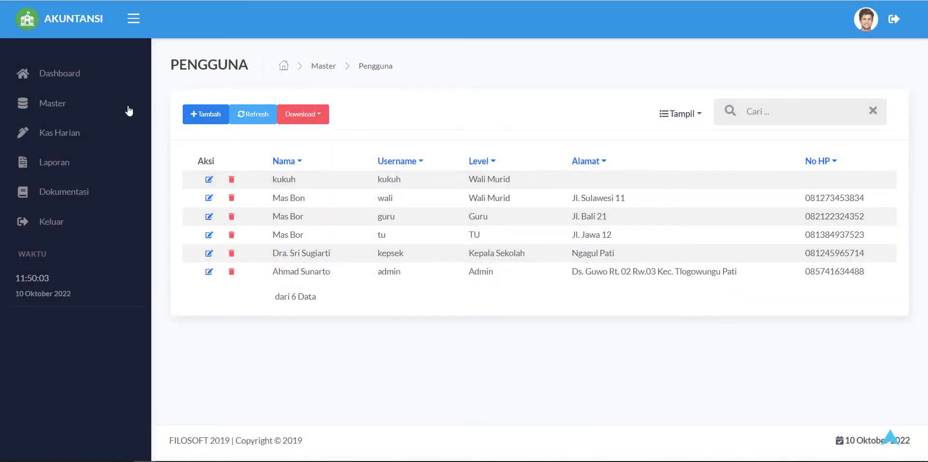
click(71, 107)
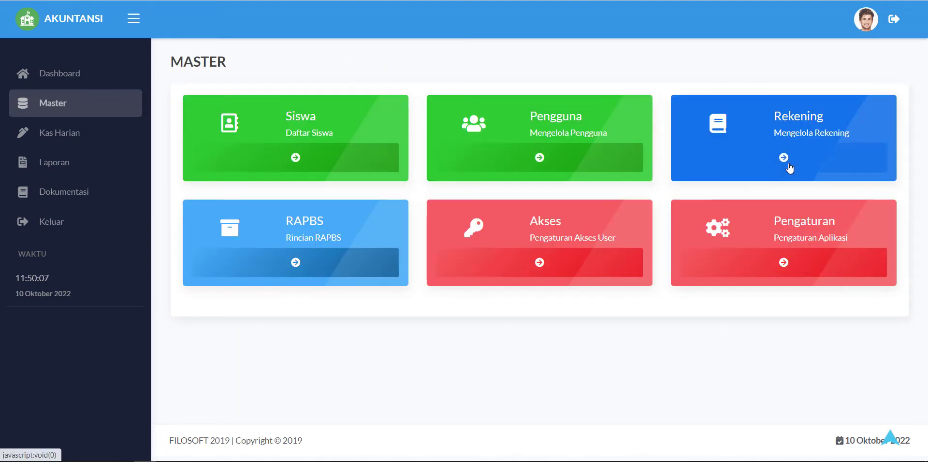
Step: Open the Rekening list and close the new-account form (category 1xx. KAS & BANK) unsaved
click(785, 163)
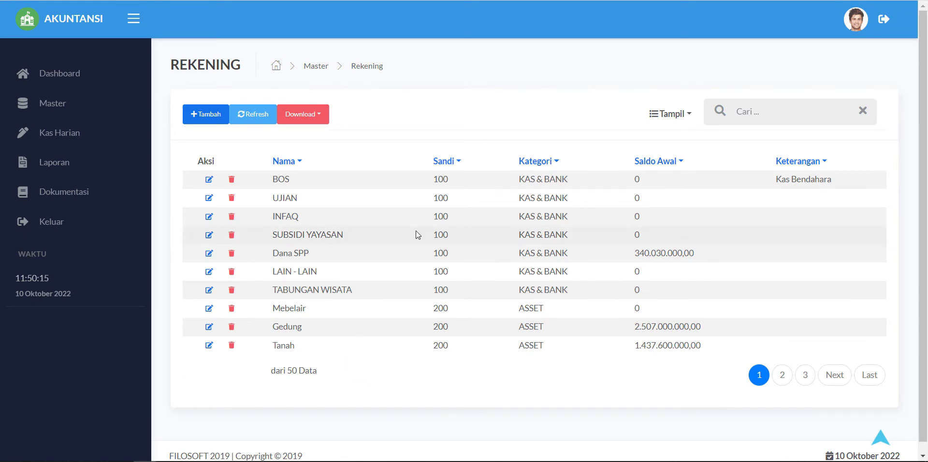
click(207, 121)
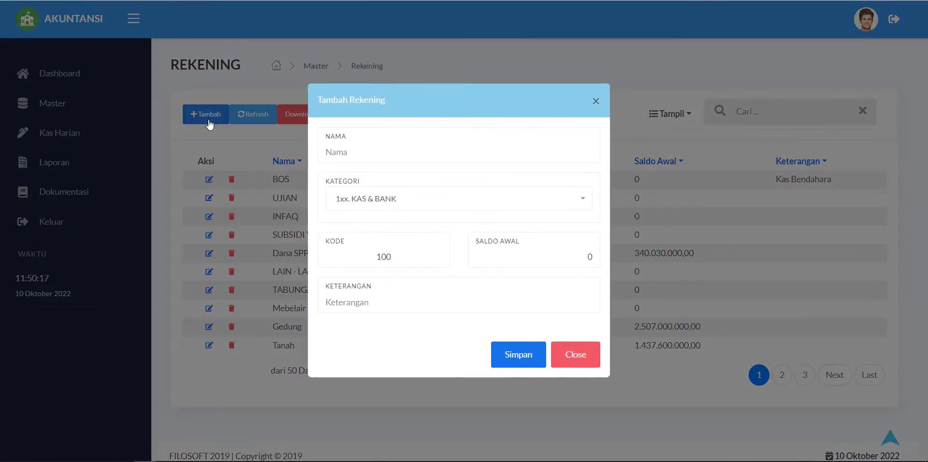
click(375, 155)
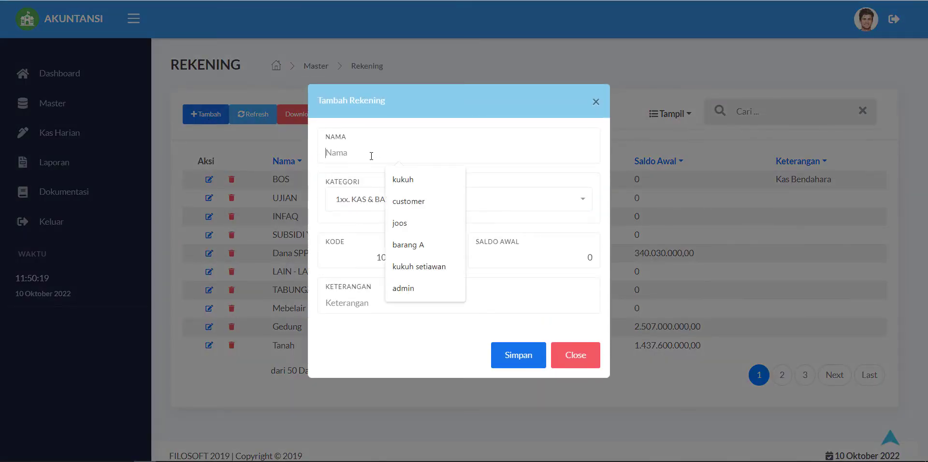
click(339, 199)
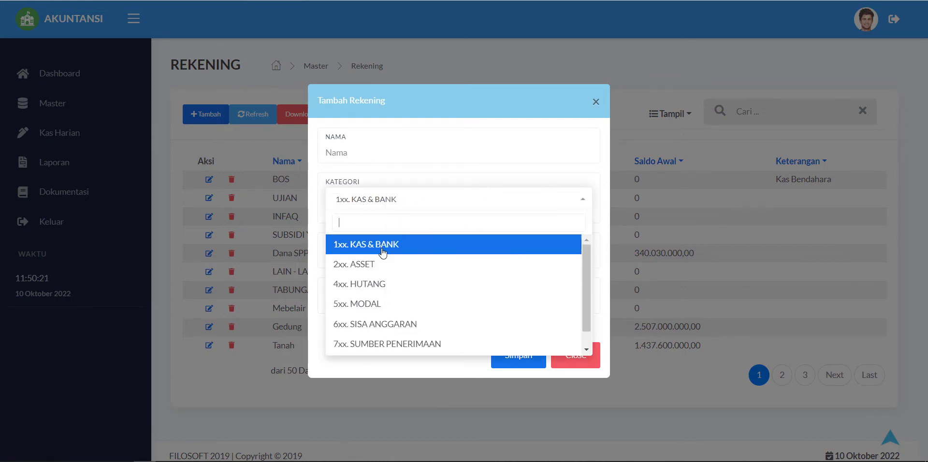
click(596, 102)
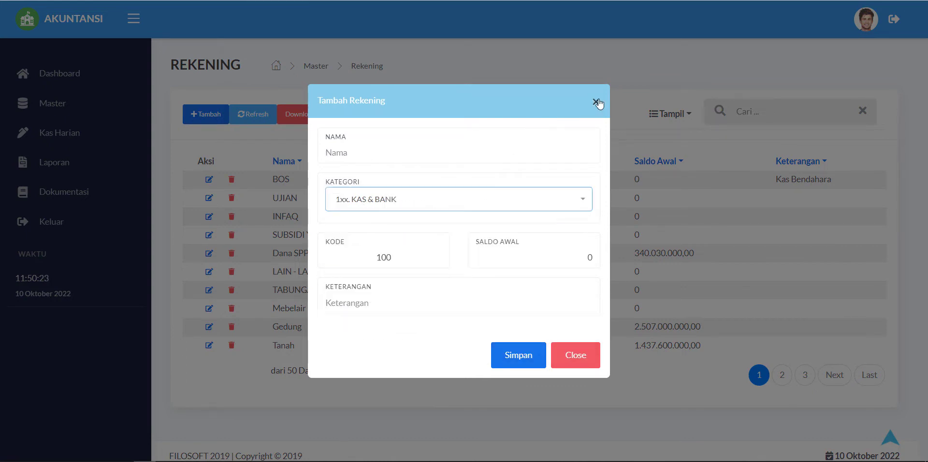
click(597, 102)
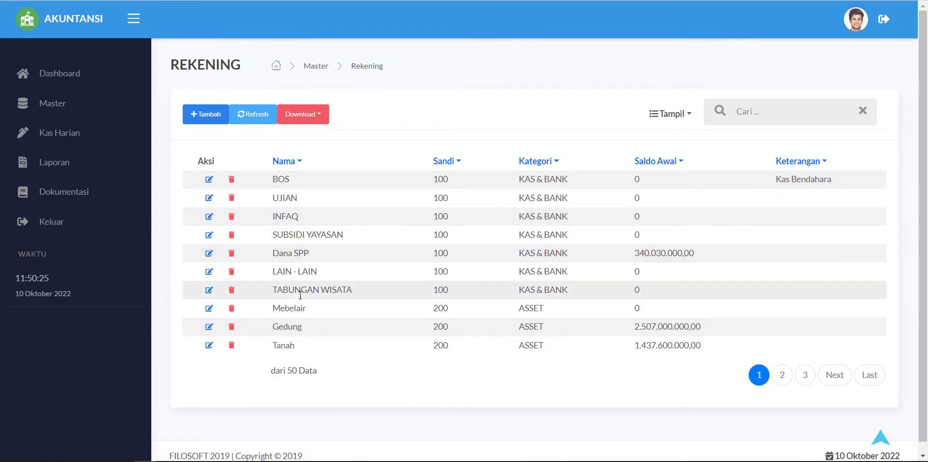
Step: Page through the accounts to the fifth and last page, showing accounts 807–816
click(779, 381)
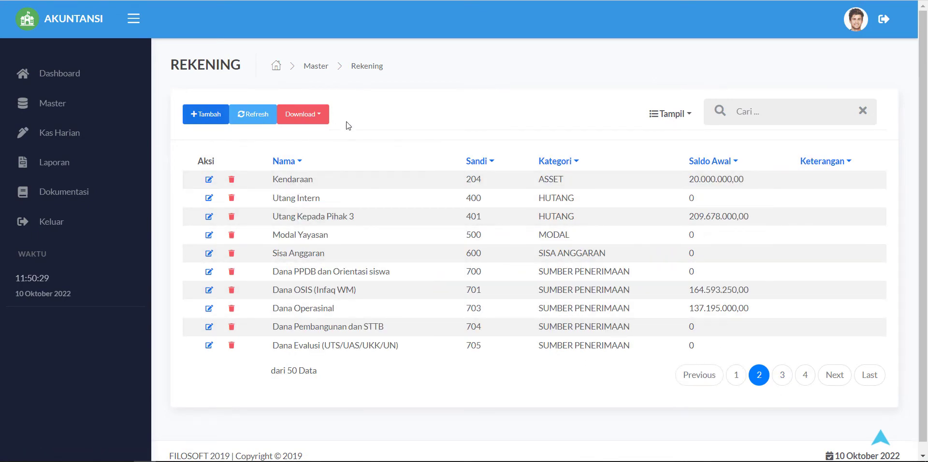
click(783, 377)
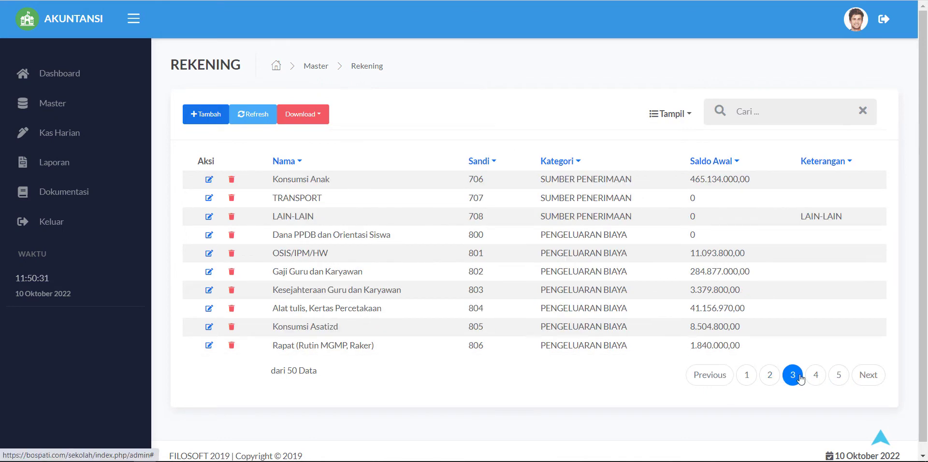
click(815, 376)
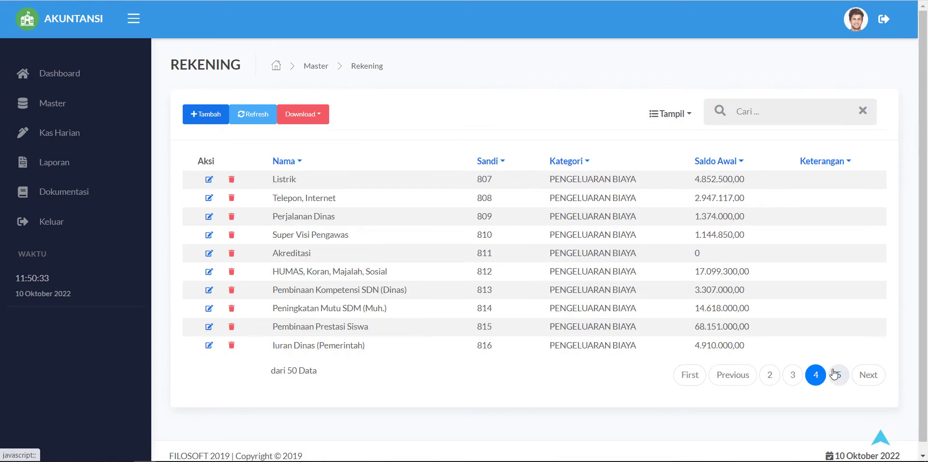
click(836, 375)
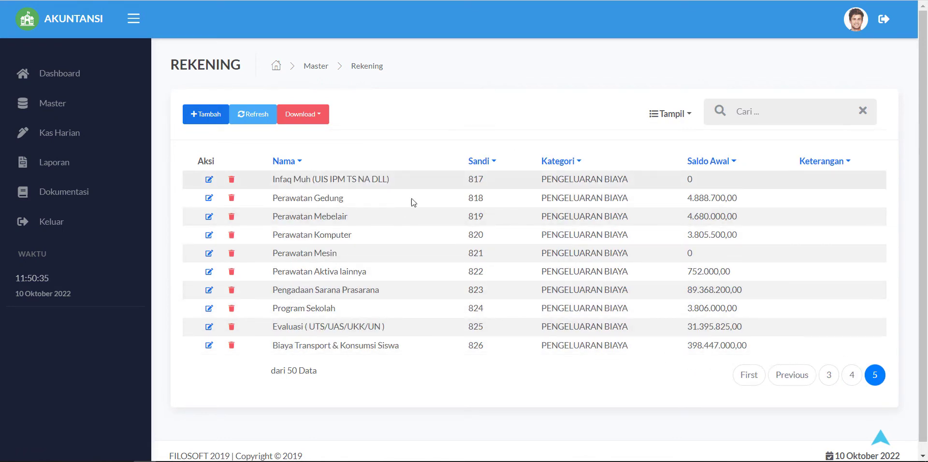
Step: Open the RAPBS budget list from Master and start a new budget entry
click(81, 109)
click(278, 263)
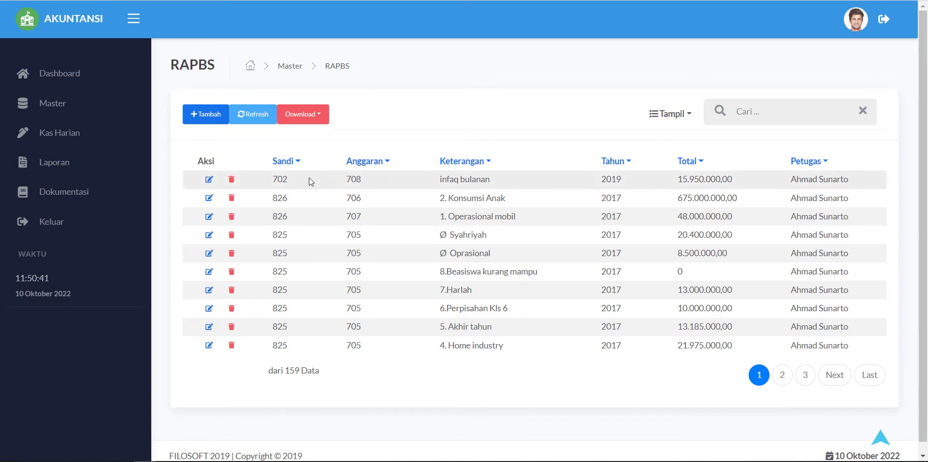
click(195, 118)
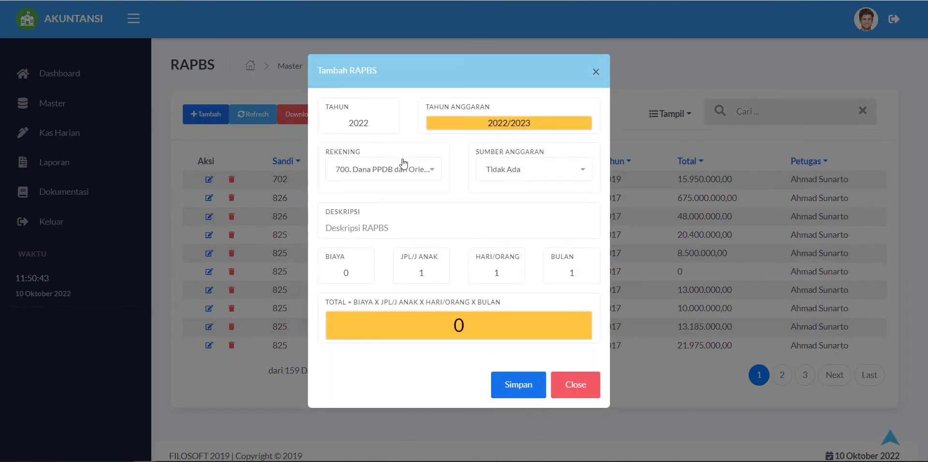
Step: Browse the Rekening and Sumber Anggaran options, keep Tidak Ada, and close the form unsaved
click(405, 174)
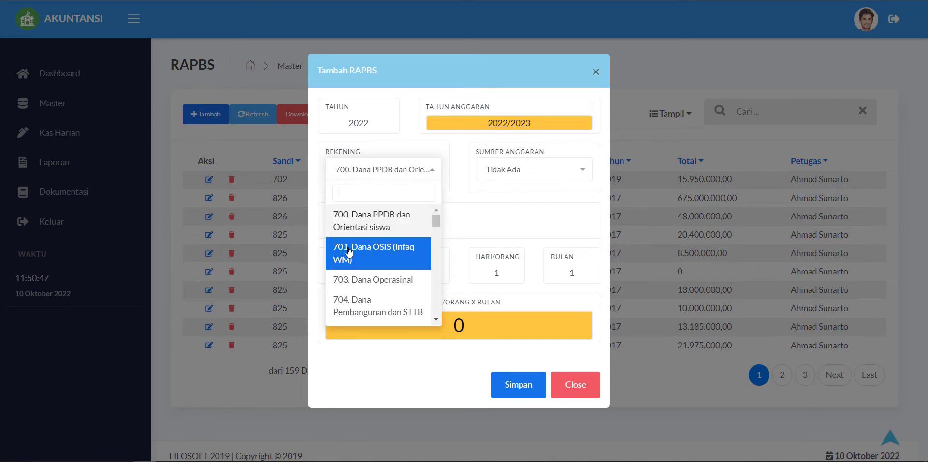
click(524, 174)
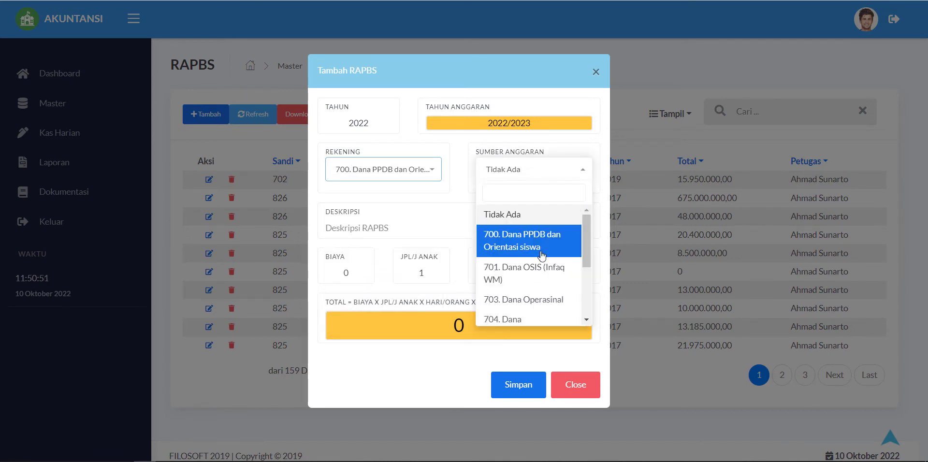
scroll(541, 259, down, 3)
scroll(541, 259, up, 3)
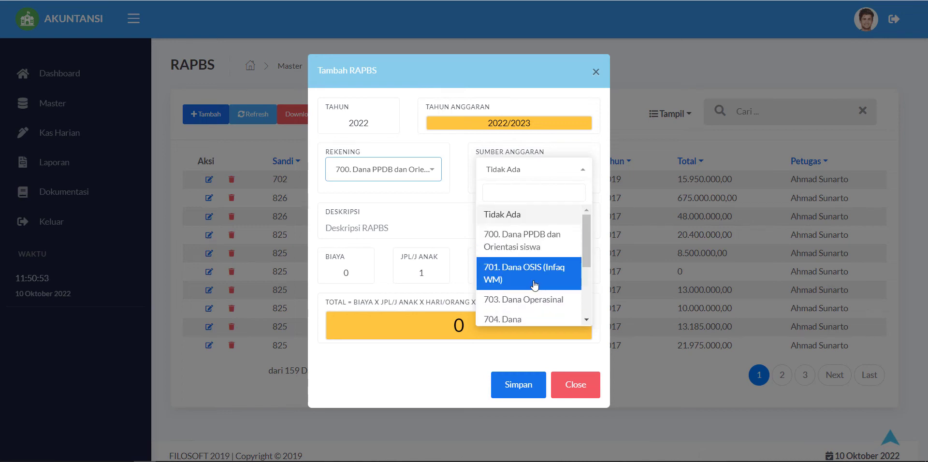
click(434, 213)
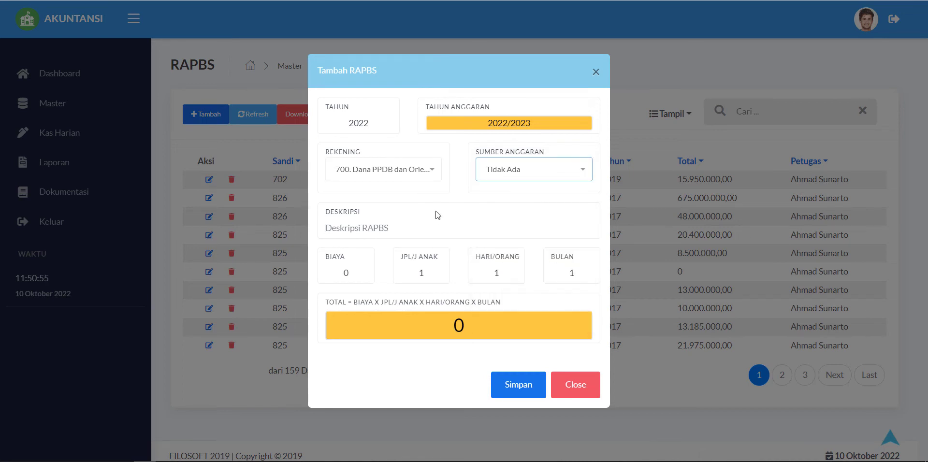
click(417, 223)
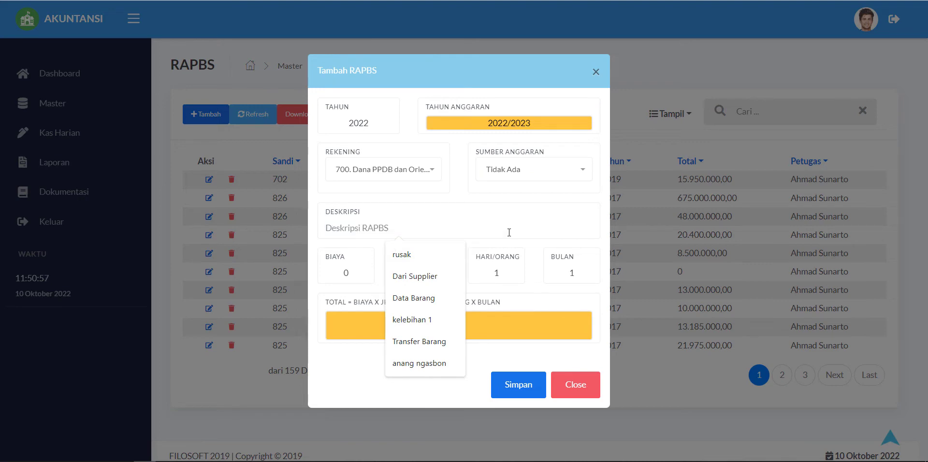
click(509, 284)
click(575, 375)
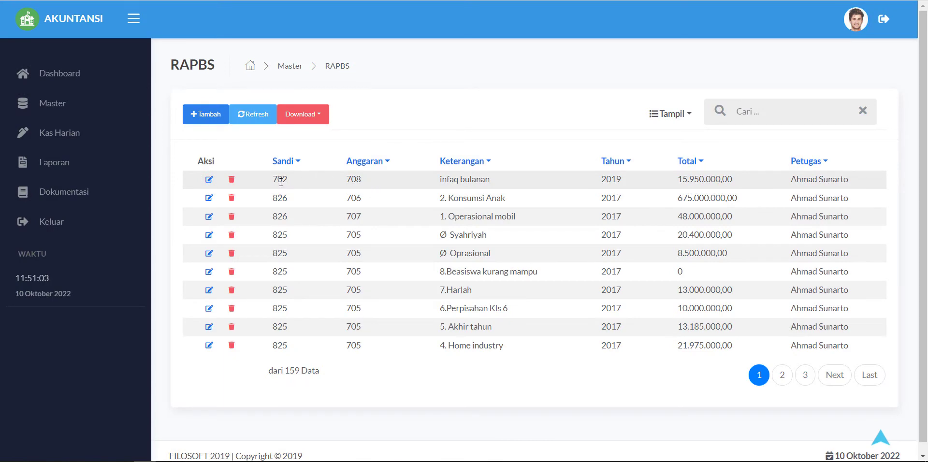
Step: Highlight RAPBS entries such as 708, 5. Akhir tahun and total 15.950.000,00, then return to Master
drag(362, 179, 437, 201)
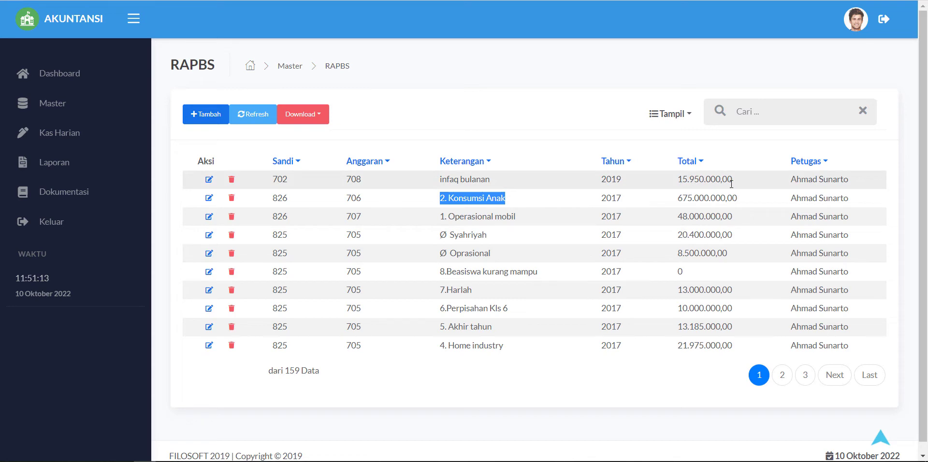
drag(492, 327, 442, 324)
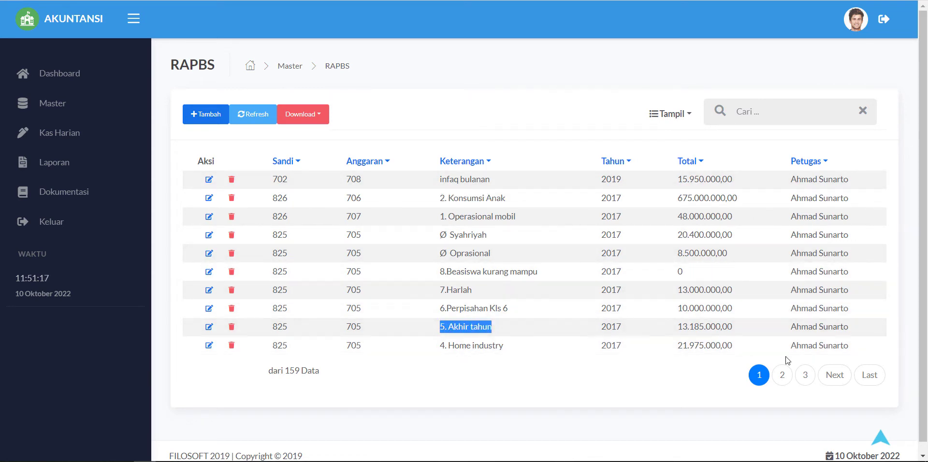
click(488, 306)
drag(507, 308, 438, 308)
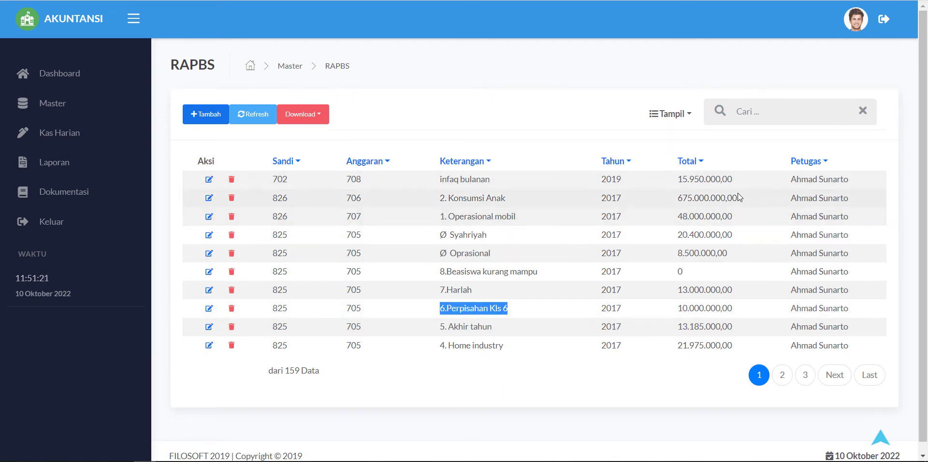
drag(731, 180, 669, 180)
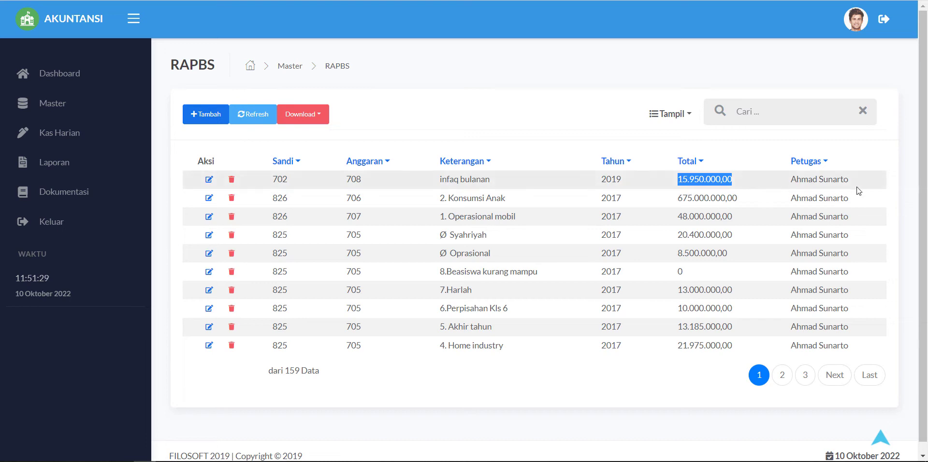
drag(848, 180, 788, 181)
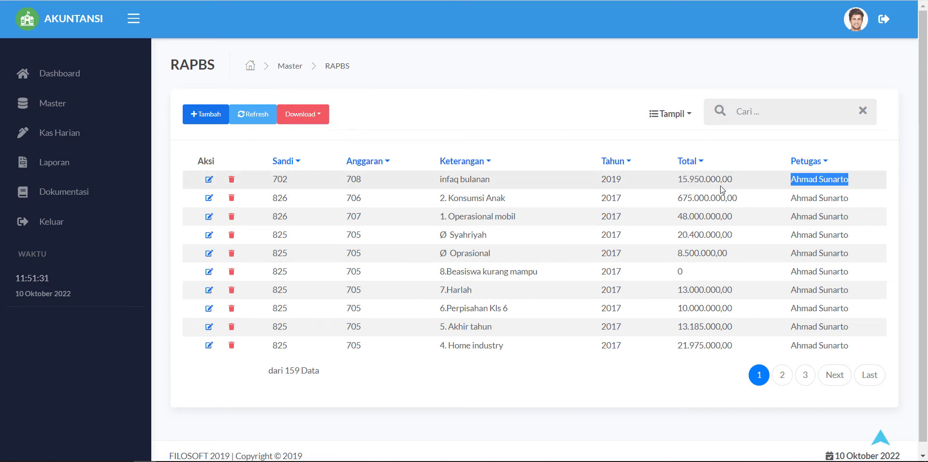
click(59, 112)
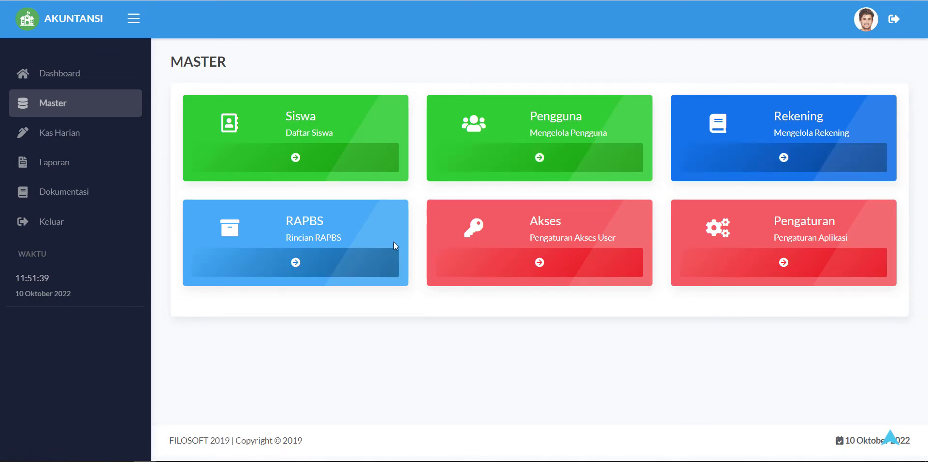
Step: Open the Akses page and click the Pembayaran Siswa add permission
click(515, 269)
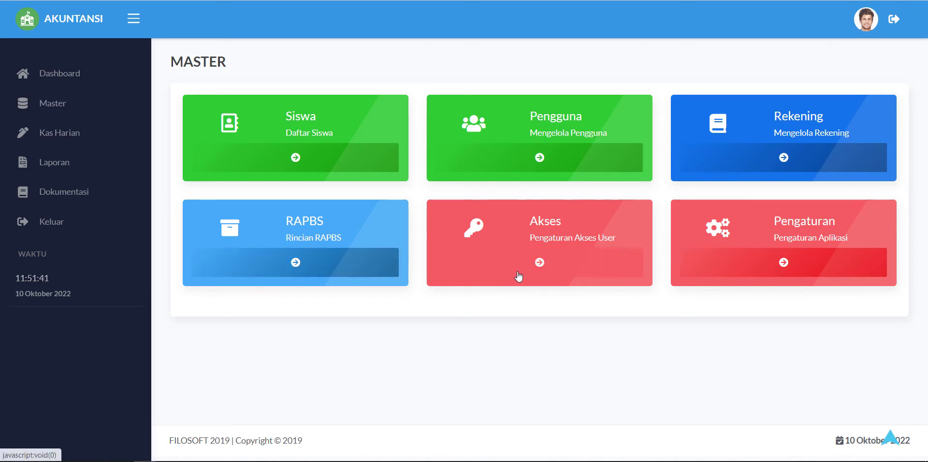
scroll(630, 223, down, 6)
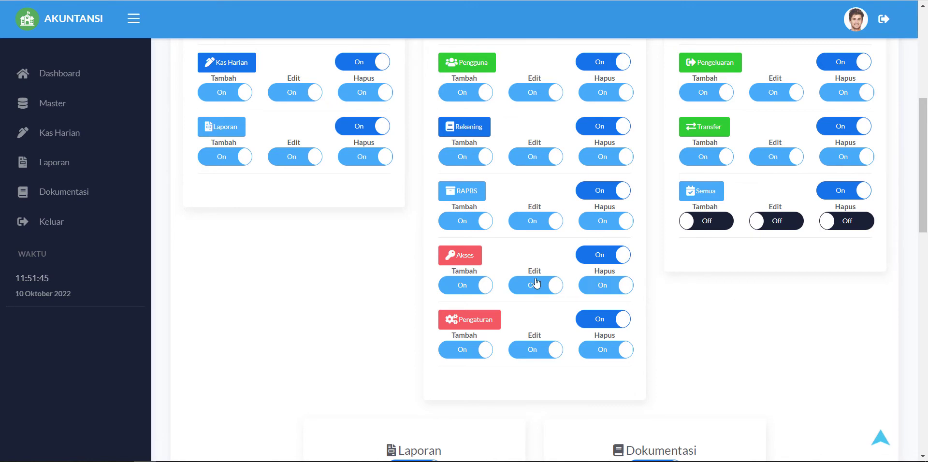
scroll(276, 274, up, 5)
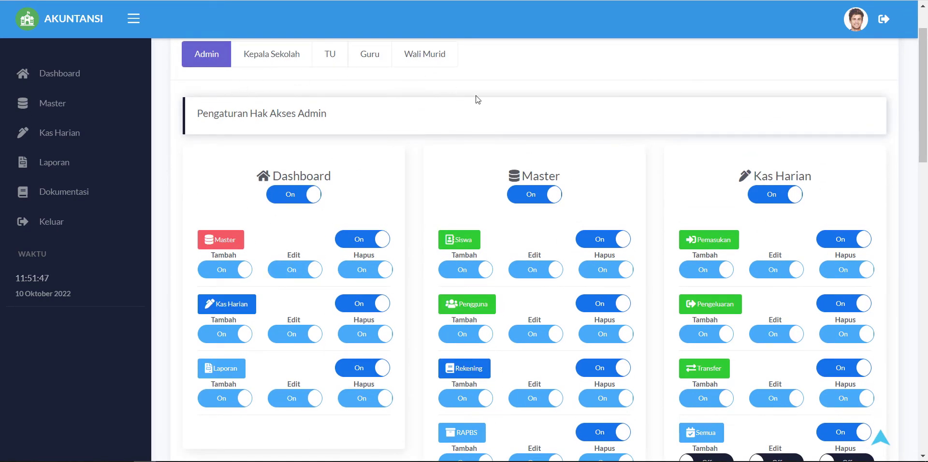
scroll(628, 157, down, 10)
scroll(420, 179, up, 6)
click(332, 121)
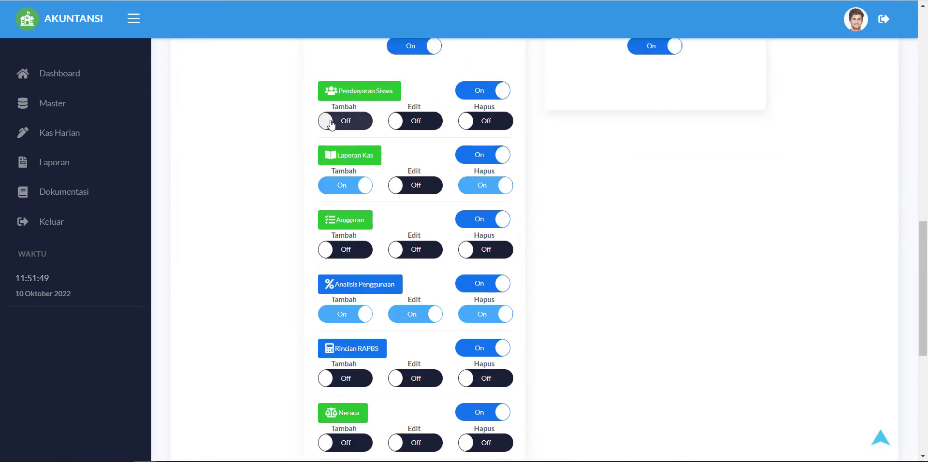
scroll(454, 265, down, 7)
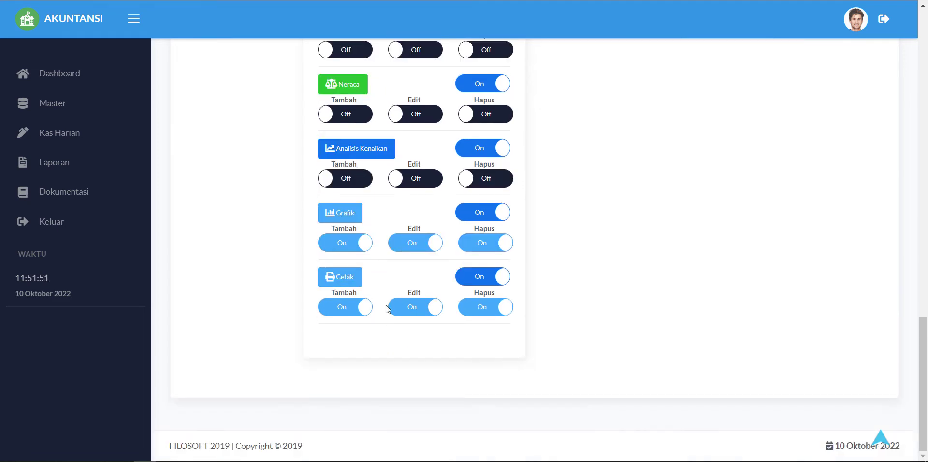
scroll(683, 300, up, 11)
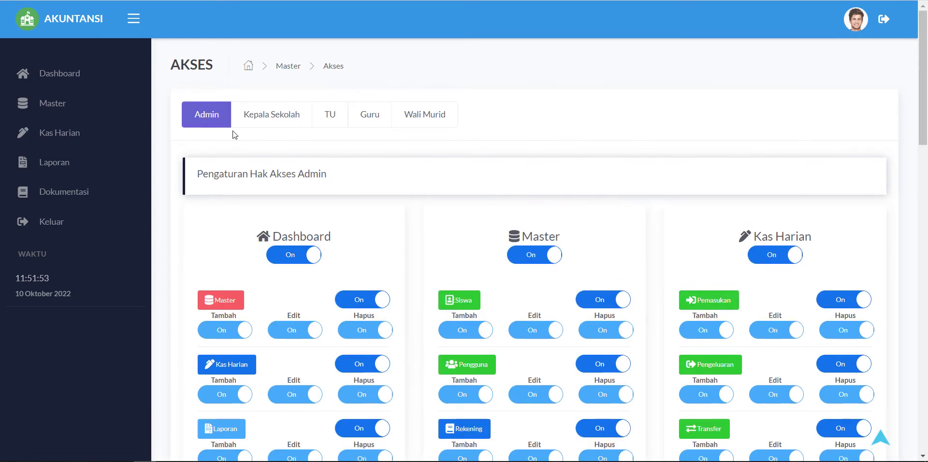
Step: Review the Kepala Sekolah and Admin access rights
click(244, 124)
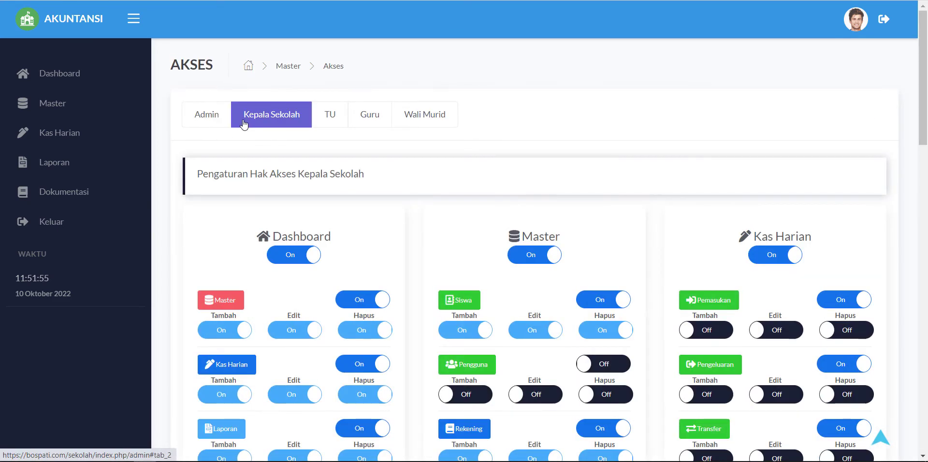
click(220, 124)
scroll(509, 176, down, 18)
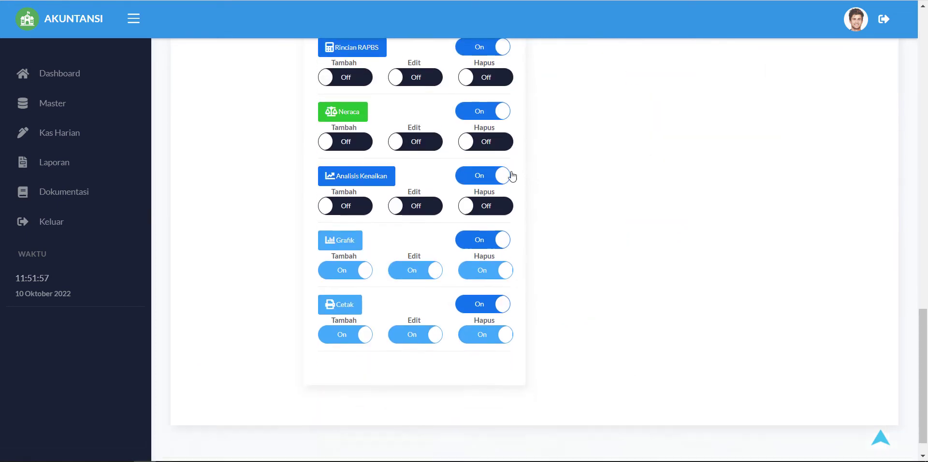
scroll(511, 176, up, 11)
scroll(519, 165, up, 7)
click(276, 116)
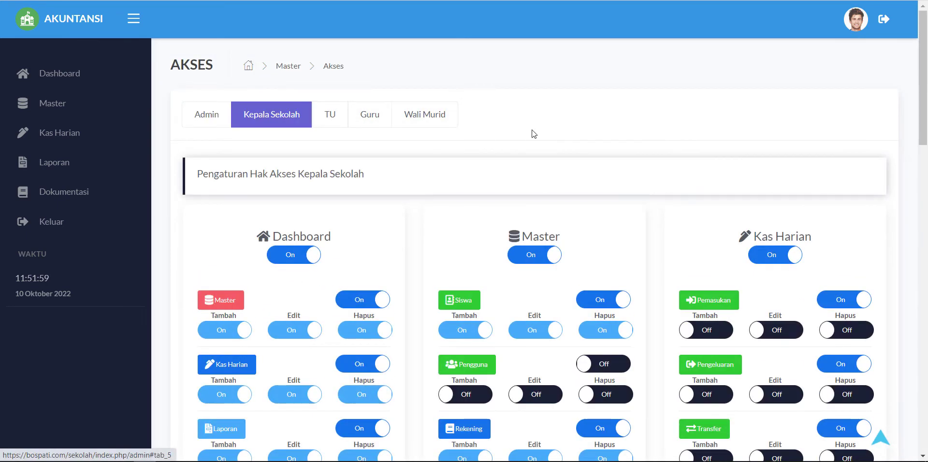
scroll(604, 153, down, 7)
scroll(604, 153, down, 5)
scroll(619, 255, up, 12)
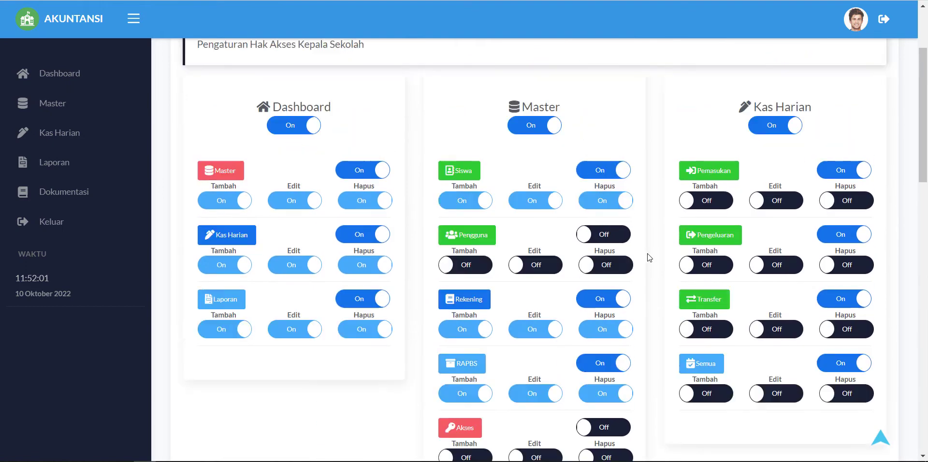
Step: Review the TU, Guru and Wali Murid access rights, then go through Master to Pengaturan
click(342, 124)
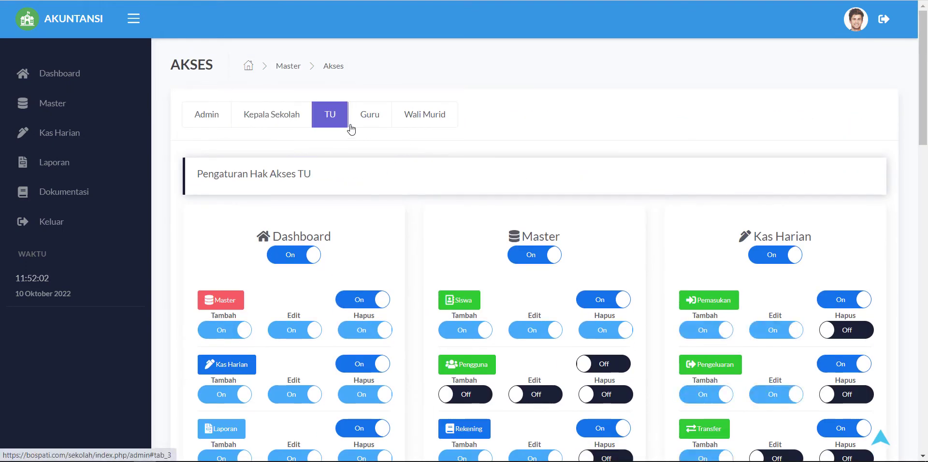
click(375, 123)
click(428, 119)
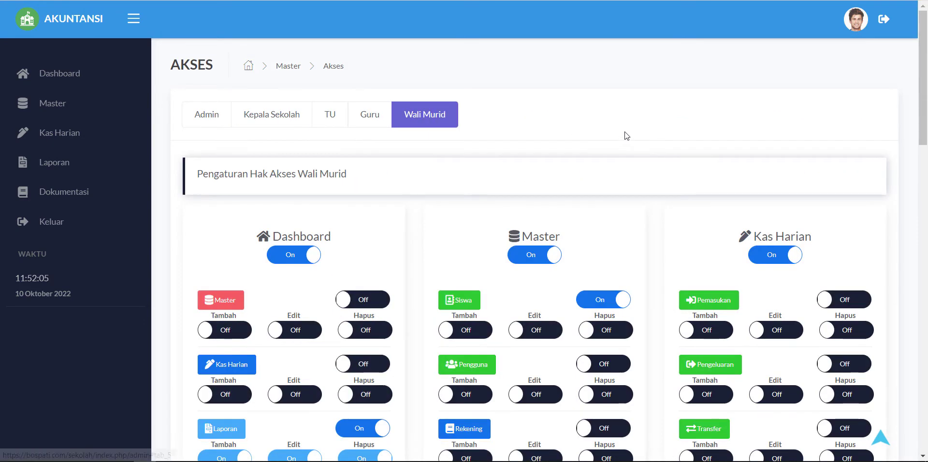
scroll(673, 195, down, 15)
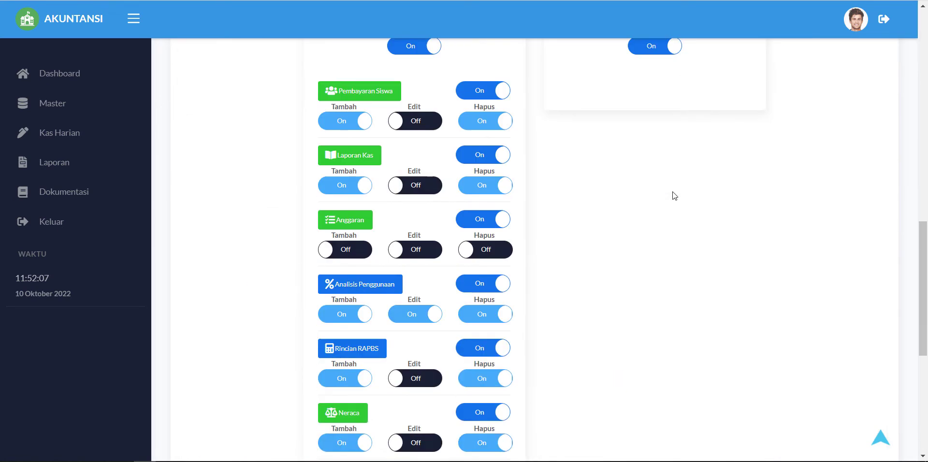
scroll(672, 197, down, 3)
scroll(665, 207, up, 15)
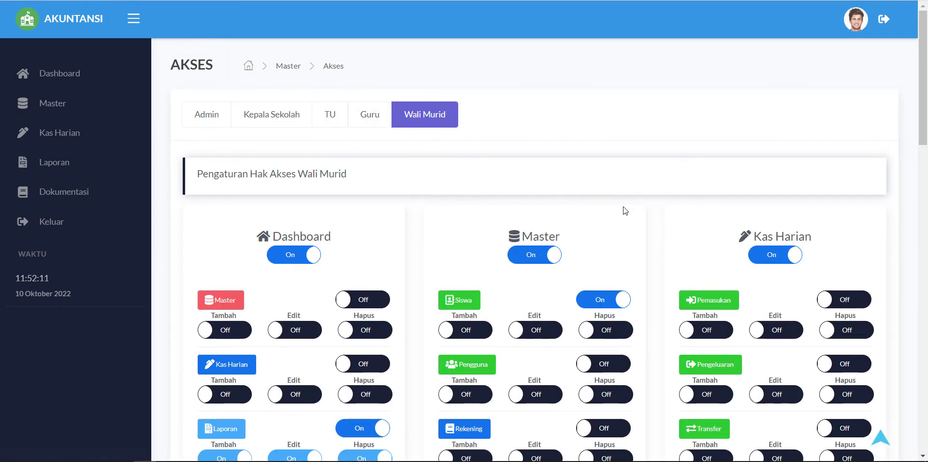
click(63, 113)
click(780, 261)
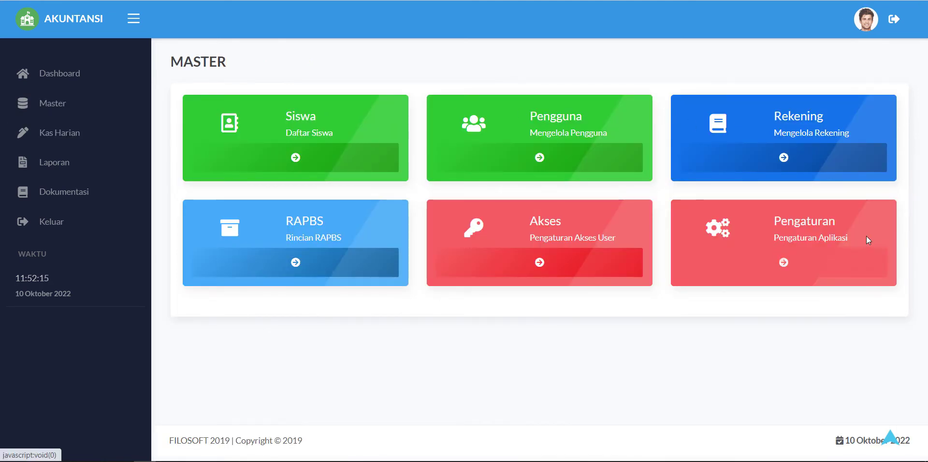
Step: Check the school name, address, phone, email and website fields, then scroll to the database options
click(411, 160)
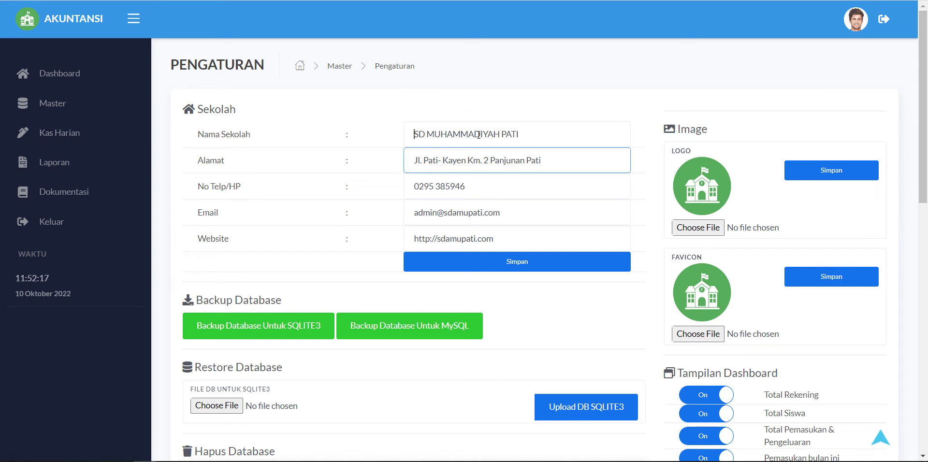
click(219, 137)
click(211, 160)
click(501, 184)
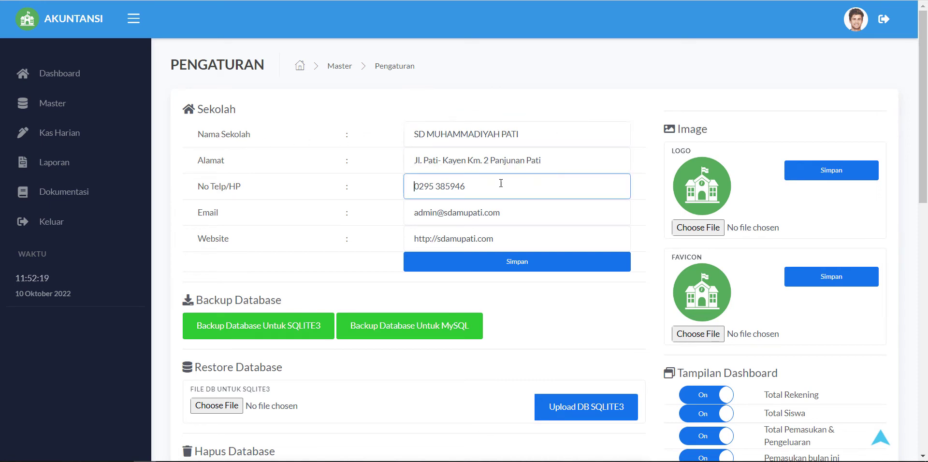
click(446, 224)
click(410, 238)
scroll(522, 222, down, 2)
scroll(483, 207, up, 1)
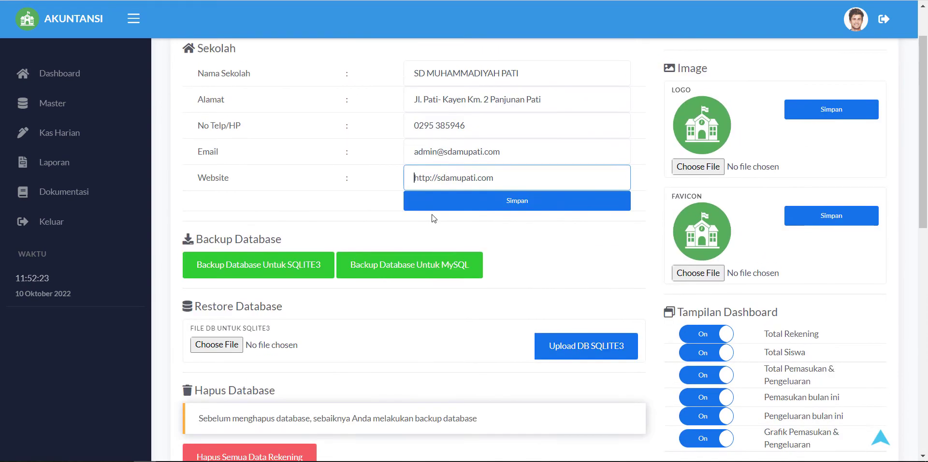
click(434, 218)
scroll(274, 220, down, 5)
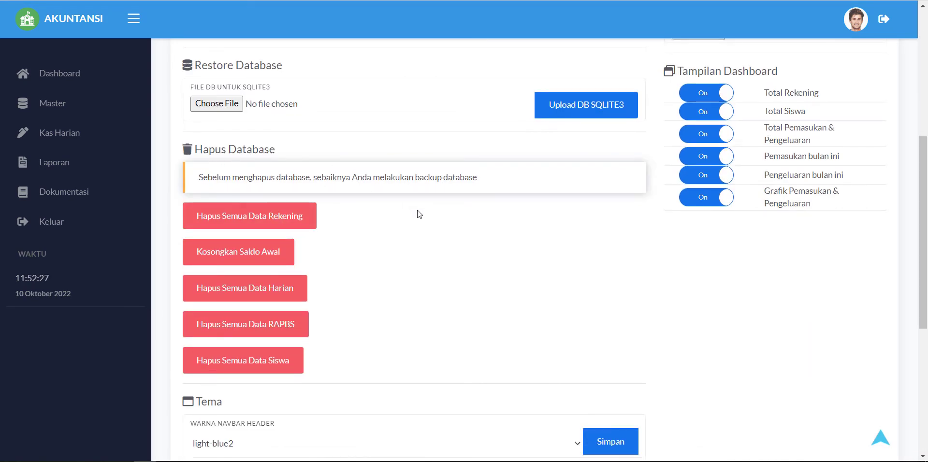
scroll(419, 214, down, 4)
Step: Try dark and light-blue2 for the navbar header, finally saving it as blue
click(289, 270)
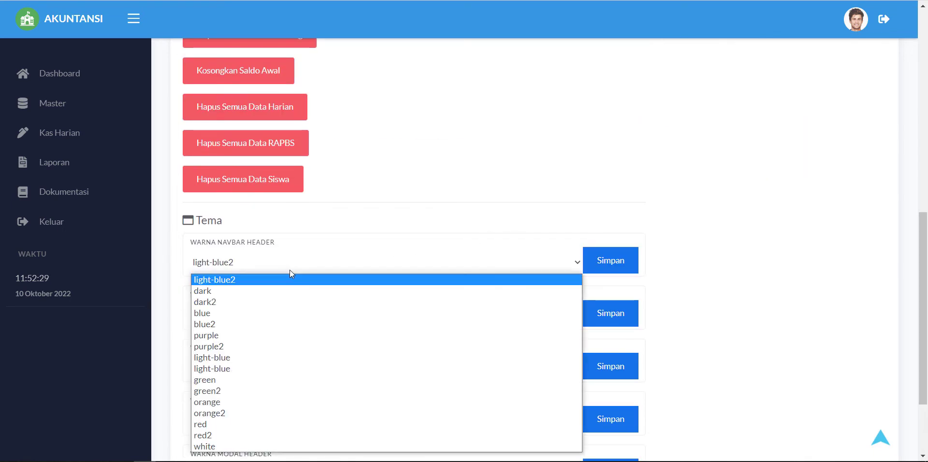
click(289, 287)
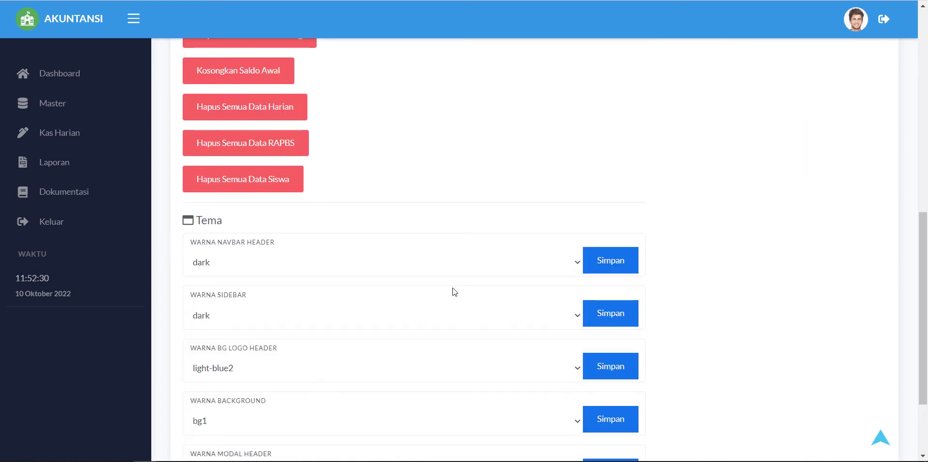
click(600, 260)
click(369, 269)
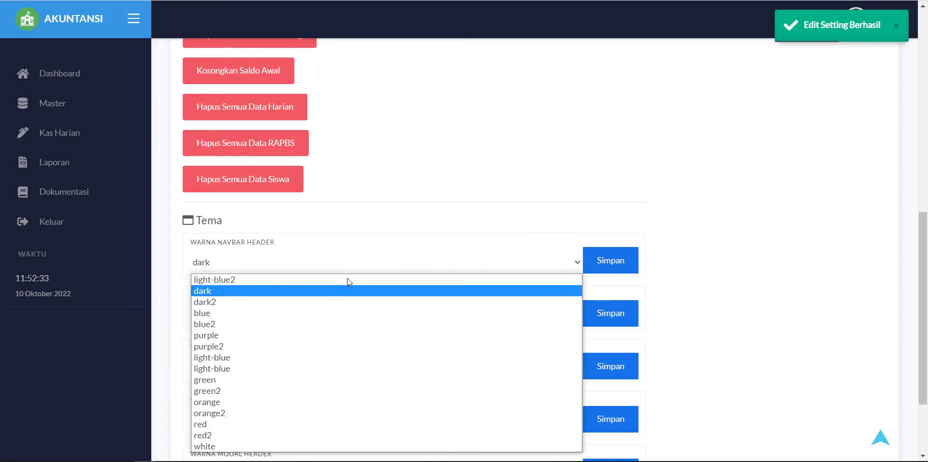
click(347, 276)
click(603, 263)
click(428, 266)
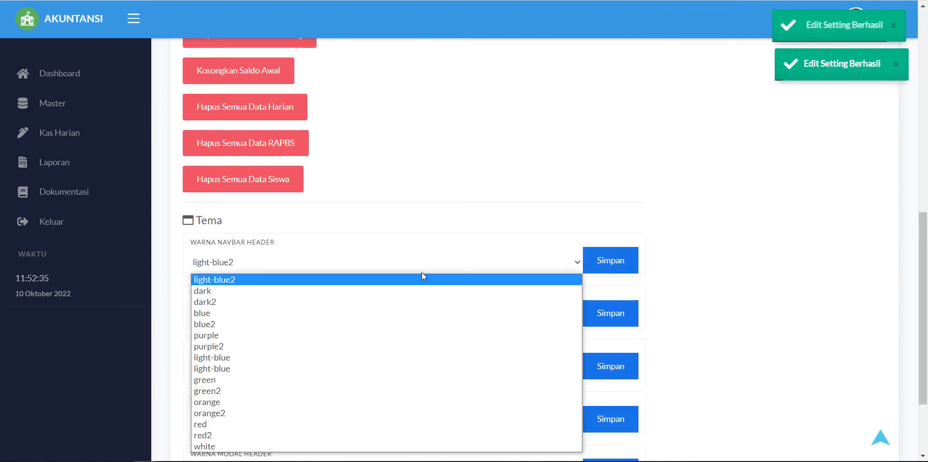
click(300, 313)
click(610, 263)
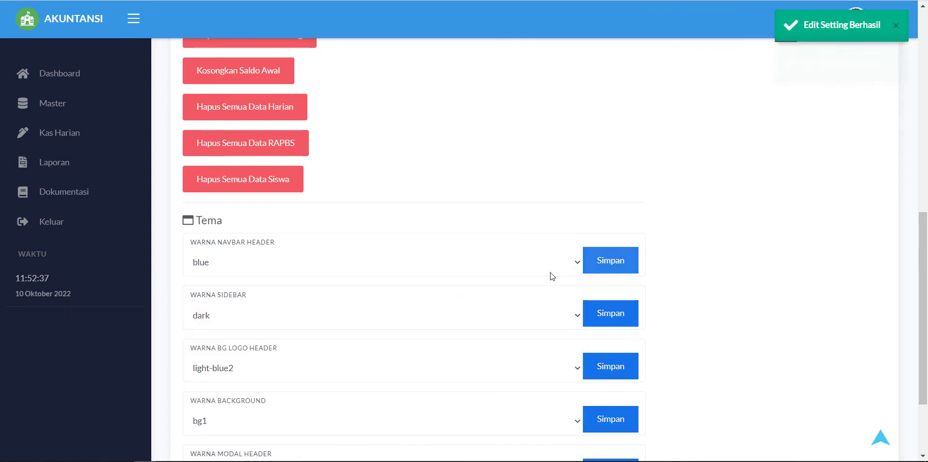
Step: Save the sidebar colour as blue, then change it back to dark
click(314, 315)
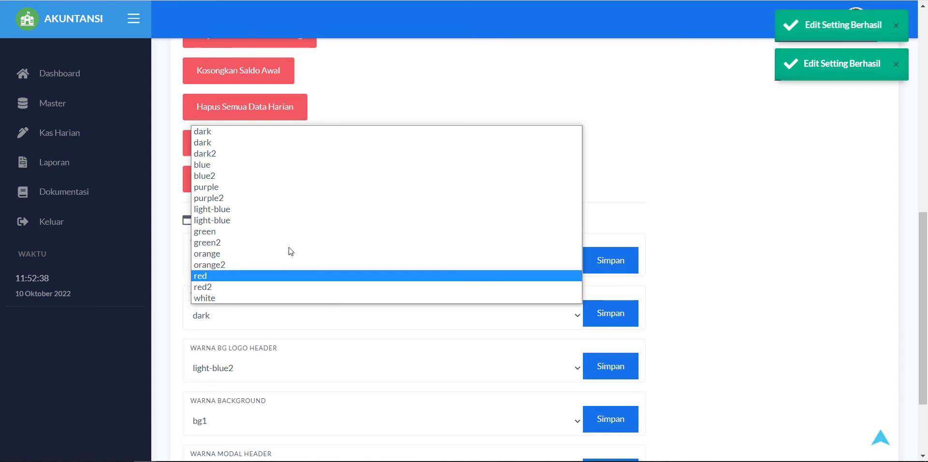
click(256, 164)
click(602, 312)
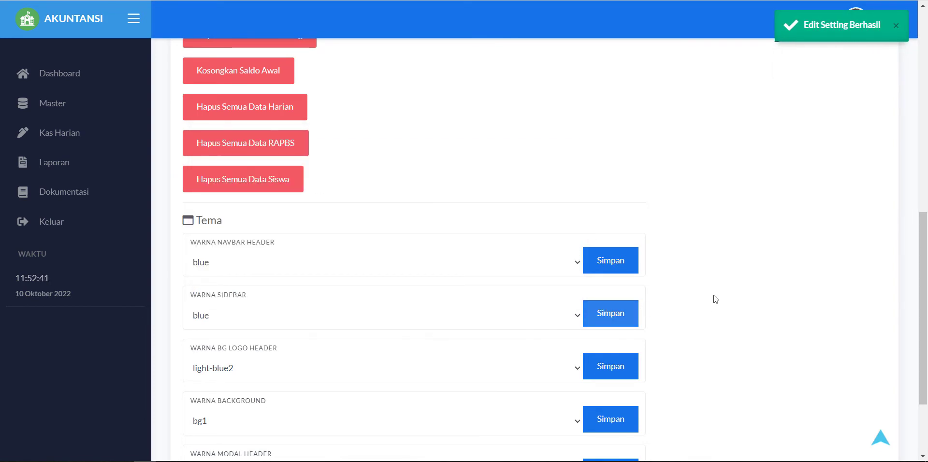
click(498, 317)
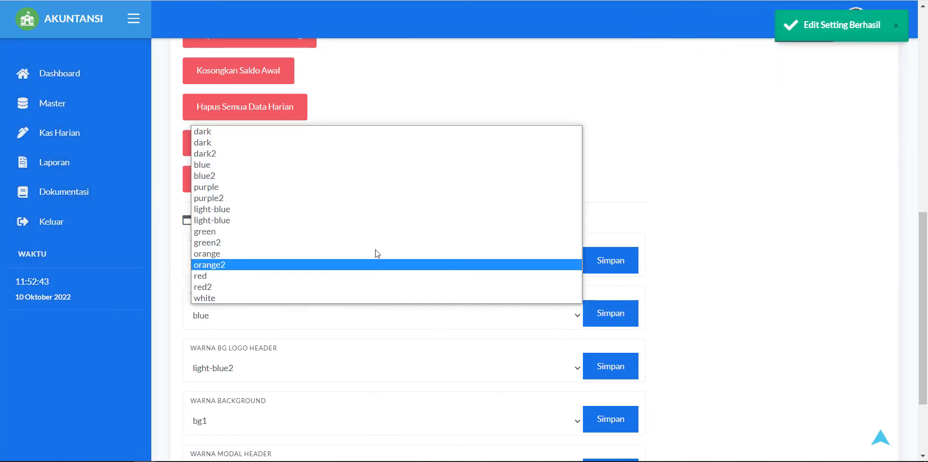
click(327, 131)
click(611, 314)
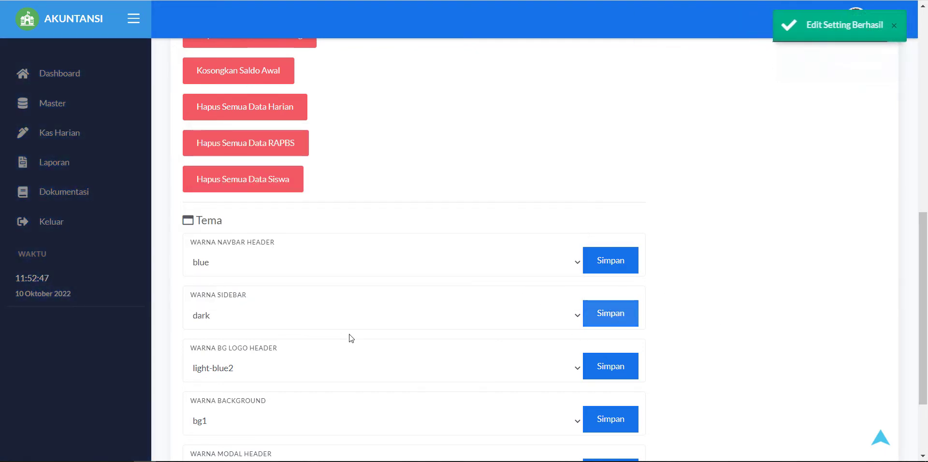
Step: Set and save bg3 as the page background colour
scroll(307, 378, down, 3)
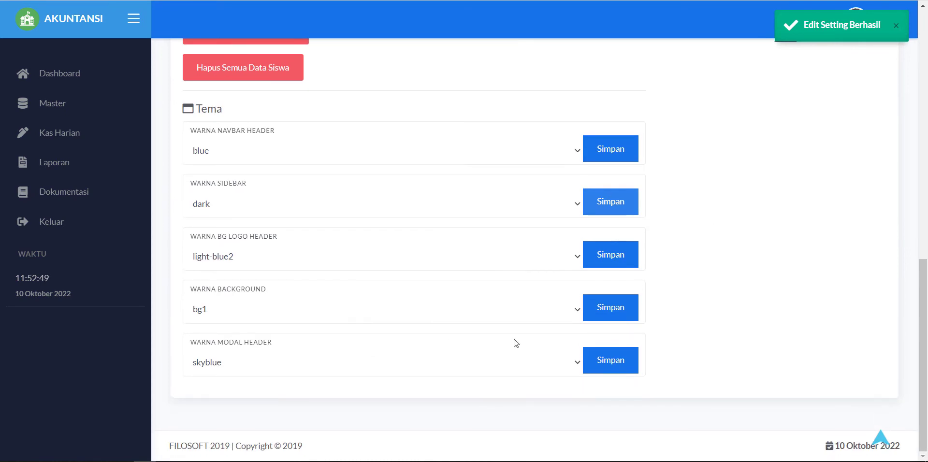
click(420, 314)
click(340, 358)
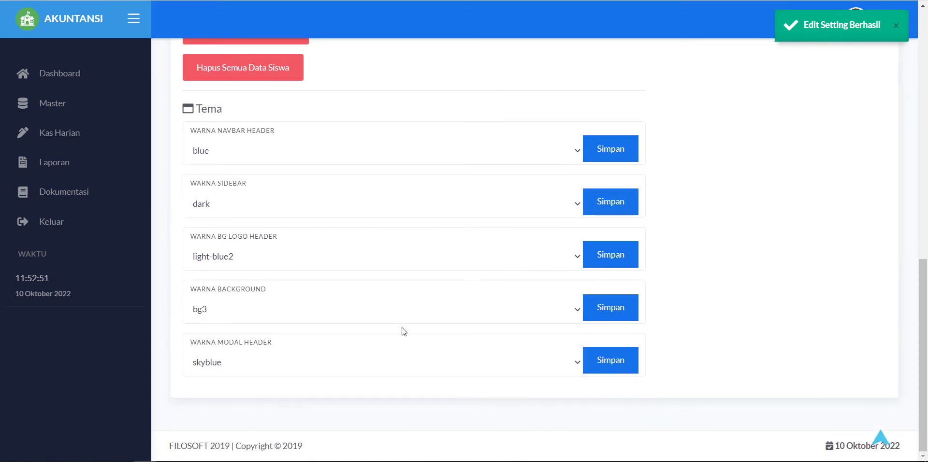
click(619, 320)
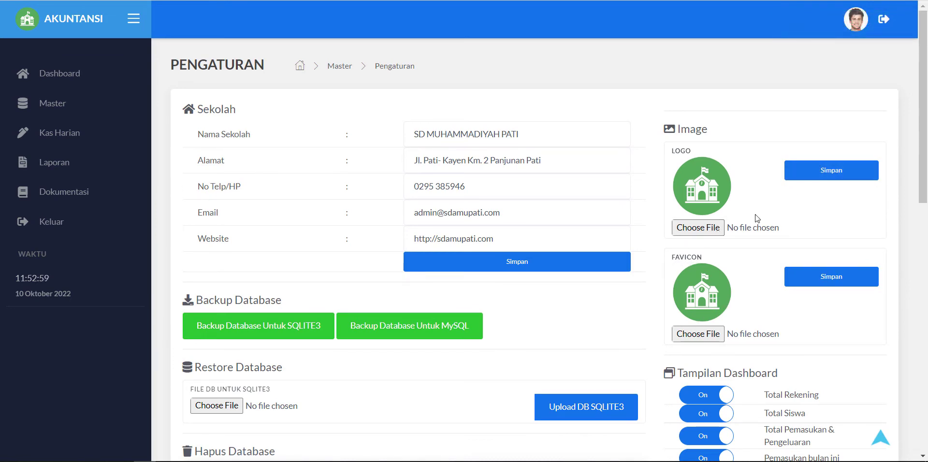
scroll(787, 248, down, 6)
scroll(790, 244, up, 6)
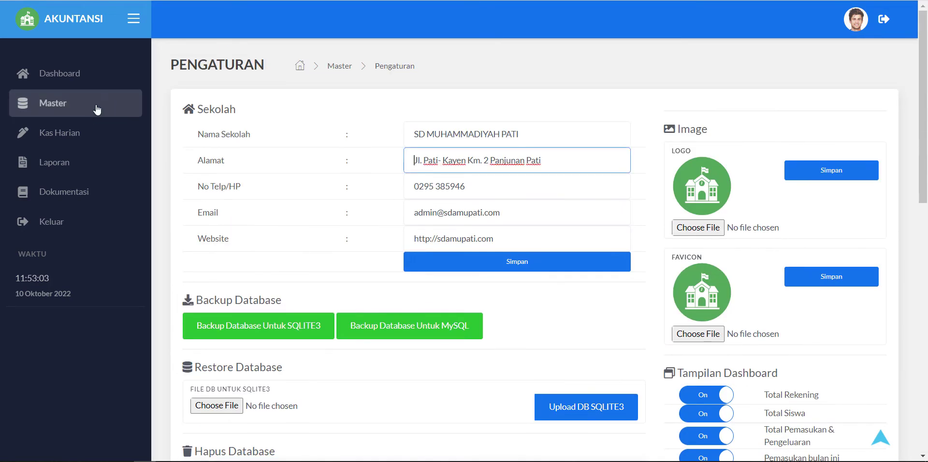
Step: Open a blank Tambah Pemasukan form from the Kas Harian Pemasukan list, dated 10/10/2022
click(73, 140)
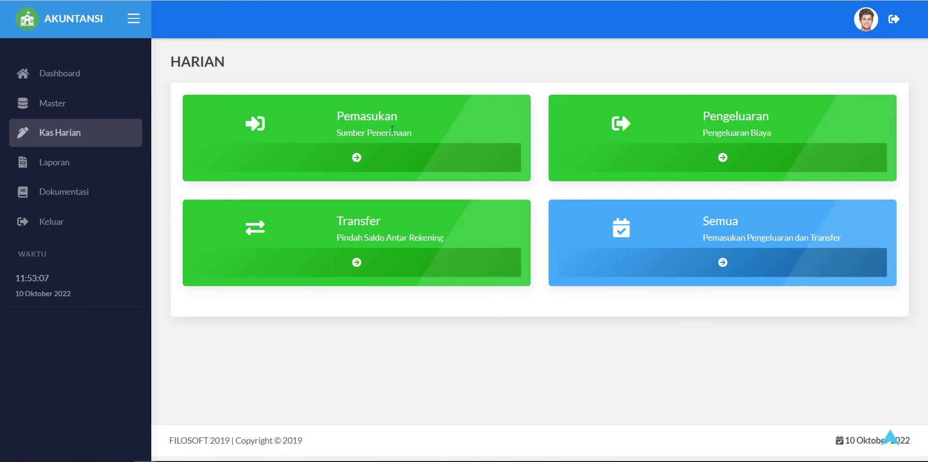
drag(334, 123, 444, 137)
click(629, 128)
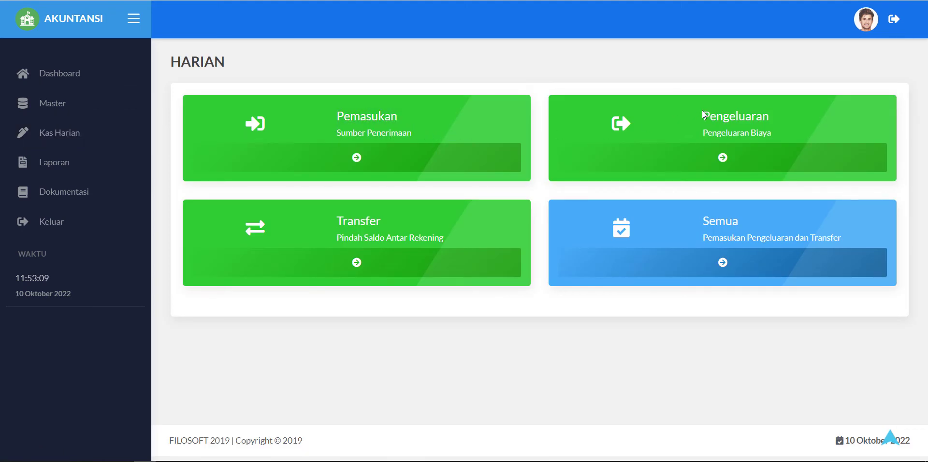
drag(702, 110, 804, 125)
click(376, 155)
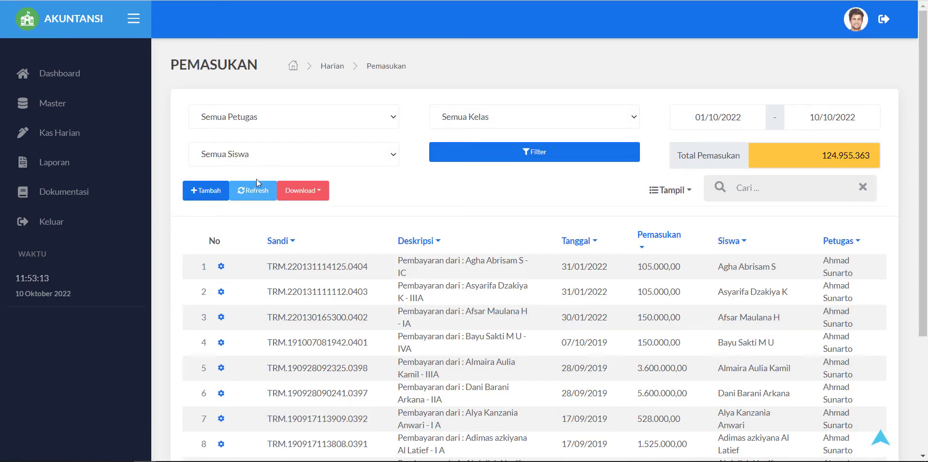
click(208, 191)
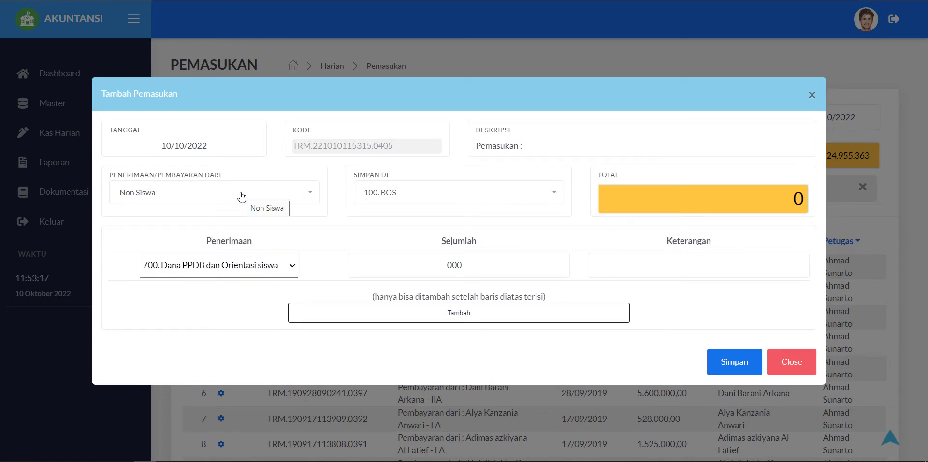
Step: Set the income payer to Non Siswa with 100. BOS as the deposit account
click(241, 195)
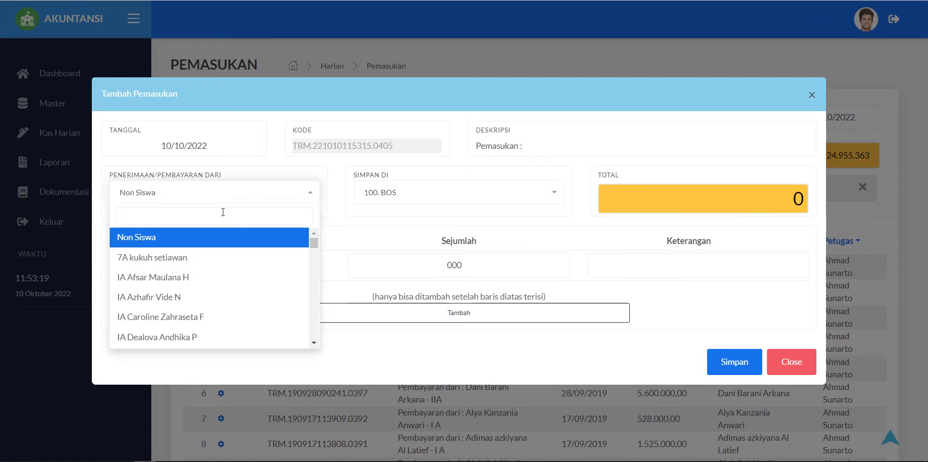
text(kukuh)
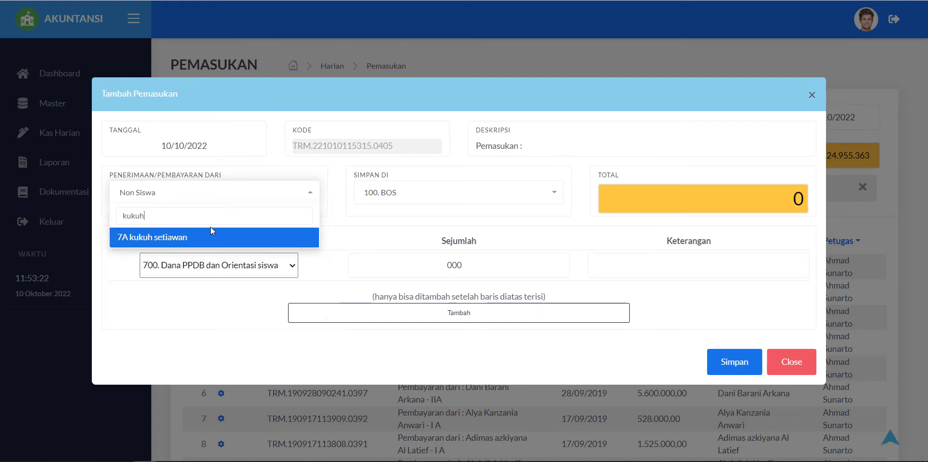
click(211, 233)
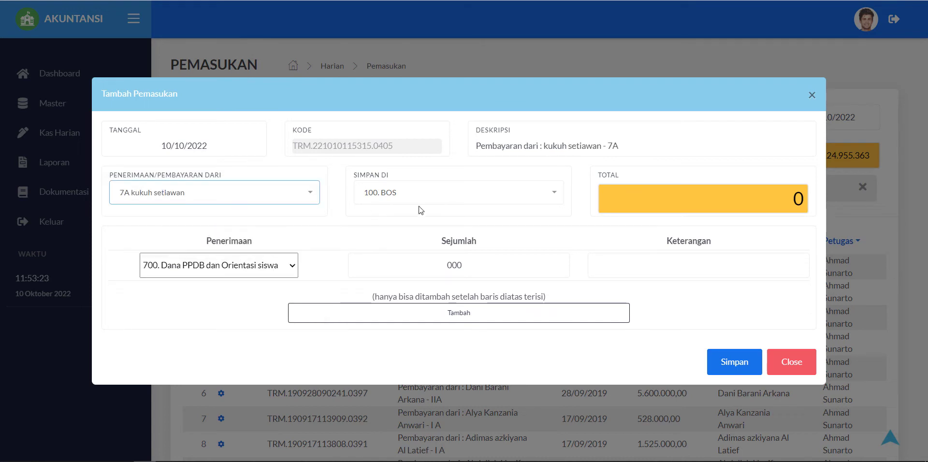
click(439, 195)
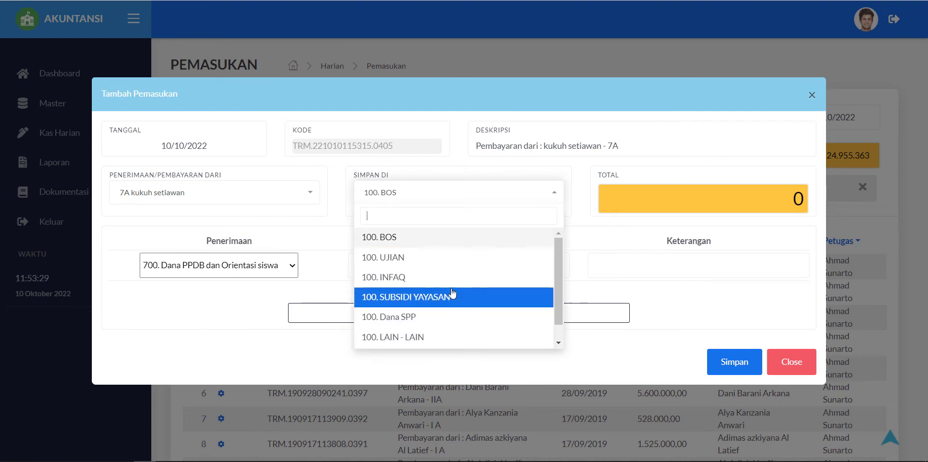
click(447, 248)
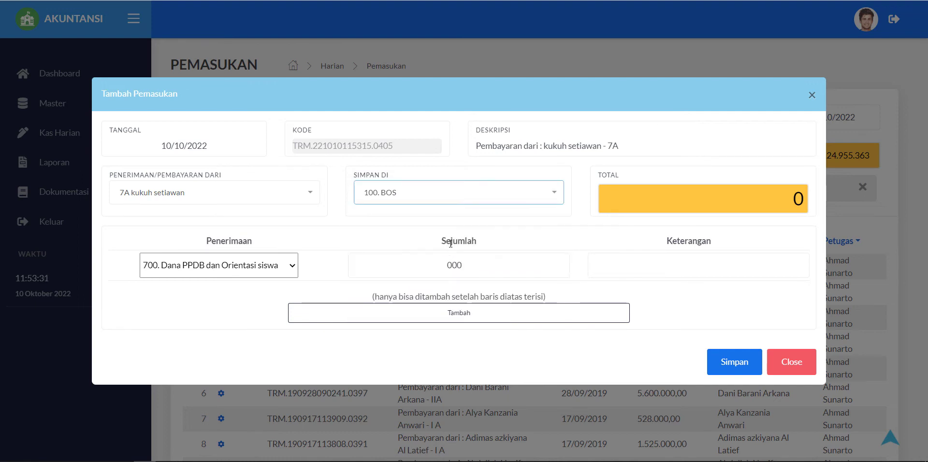
click(535, 195)
click(530, 195)
click(405, 190)
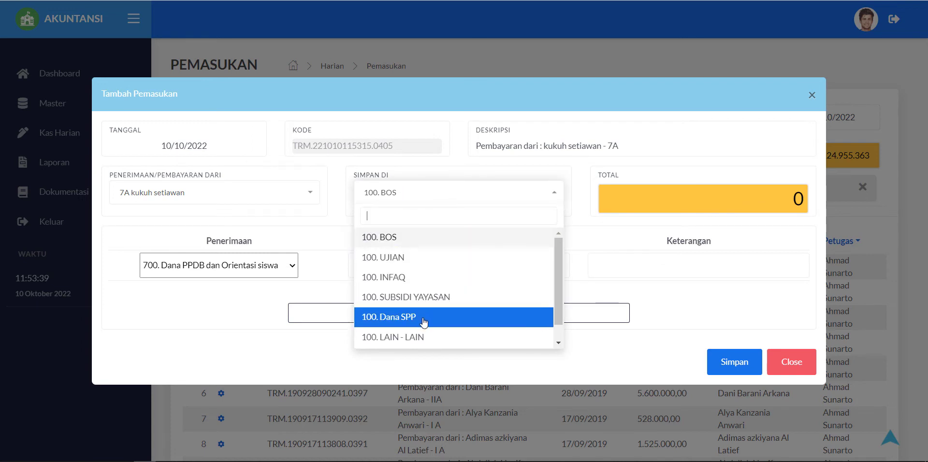
click(384, 188)
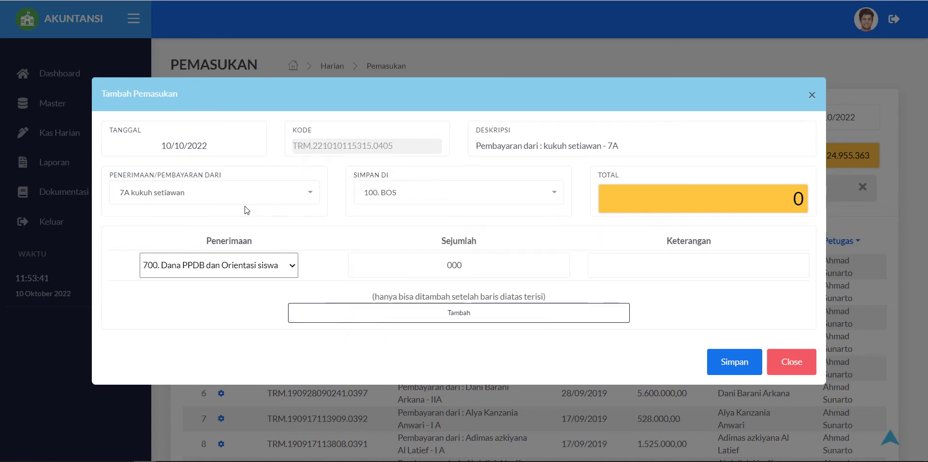
click(241, 205)
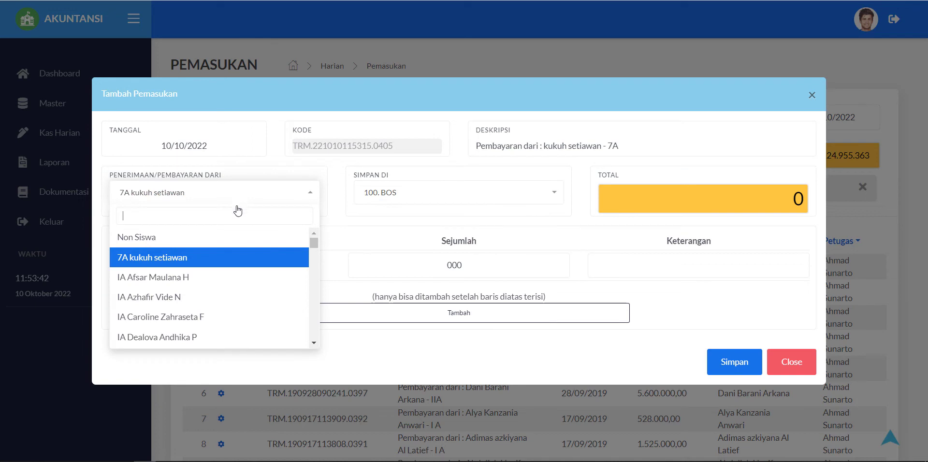
click(199, 247)
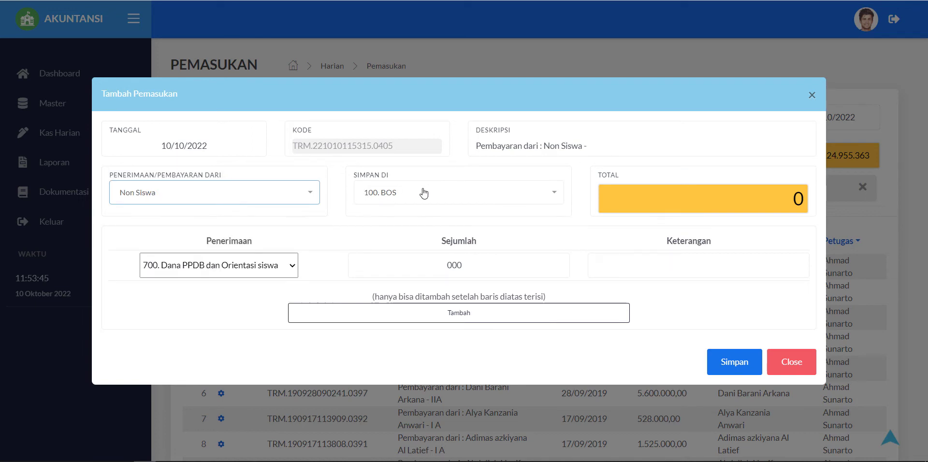
click(434, 271)
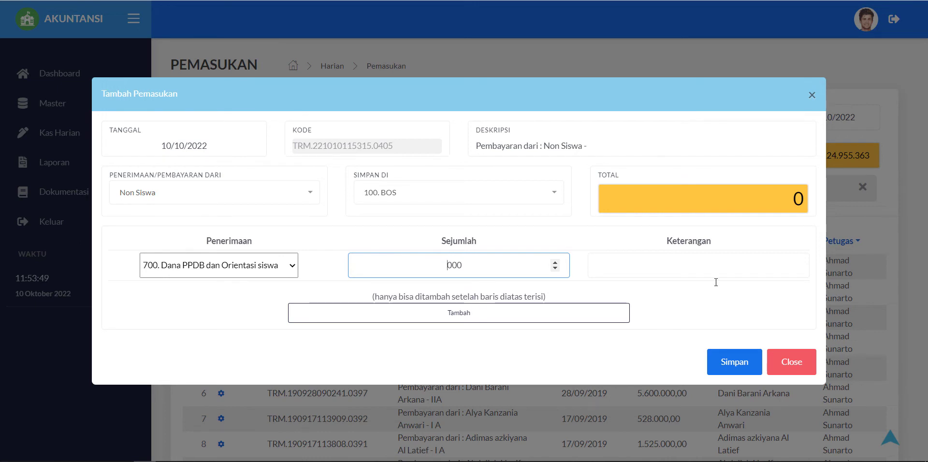
Step: Enter 1,000,000 as the first row's PPDB income amount
click(716, 276)
click(436, 269)
text(1000)
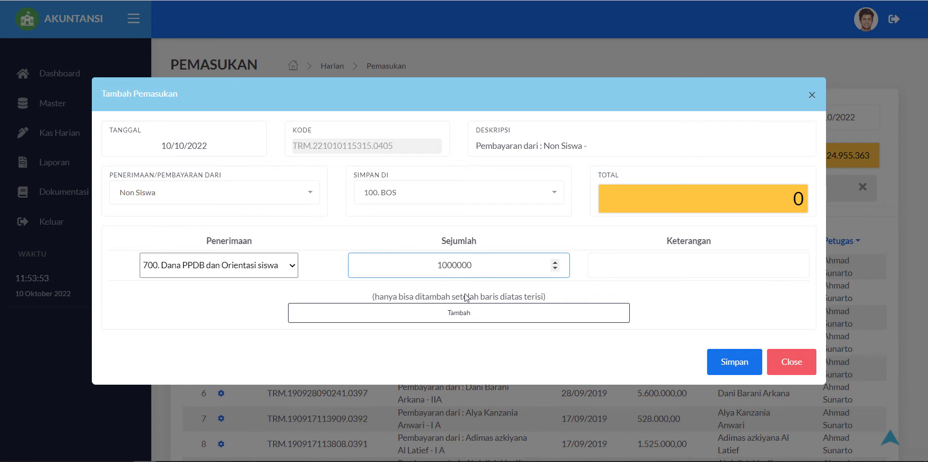
click(616, 263)
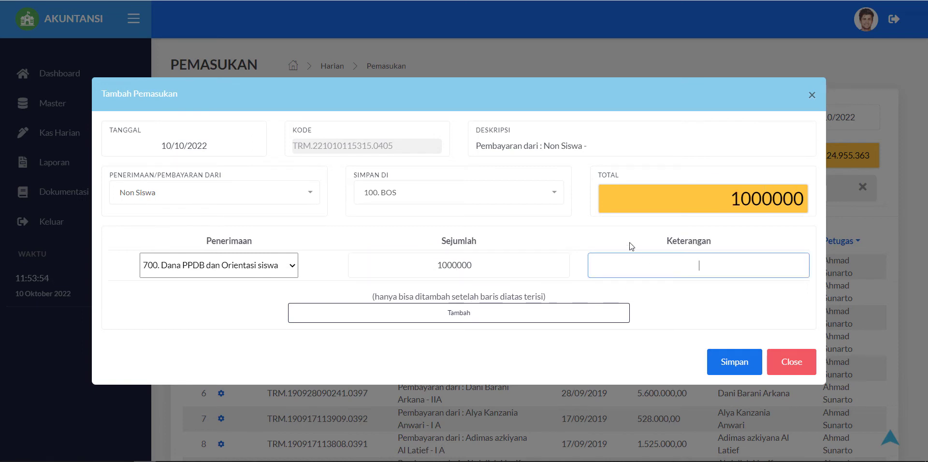
Step: Add a second row of 500,000 under 708. LAIN-LAIN and save the 1,500,000 entry
click(473, 322)
click(277, 289)
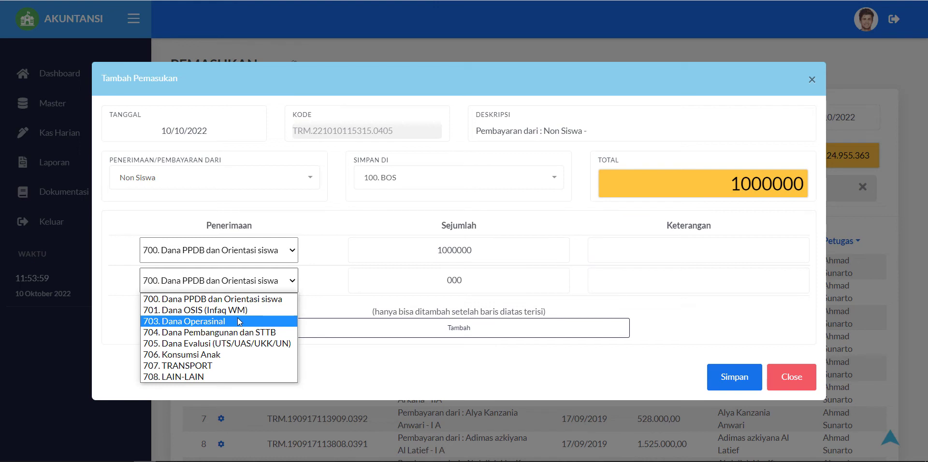
click(181, 377)
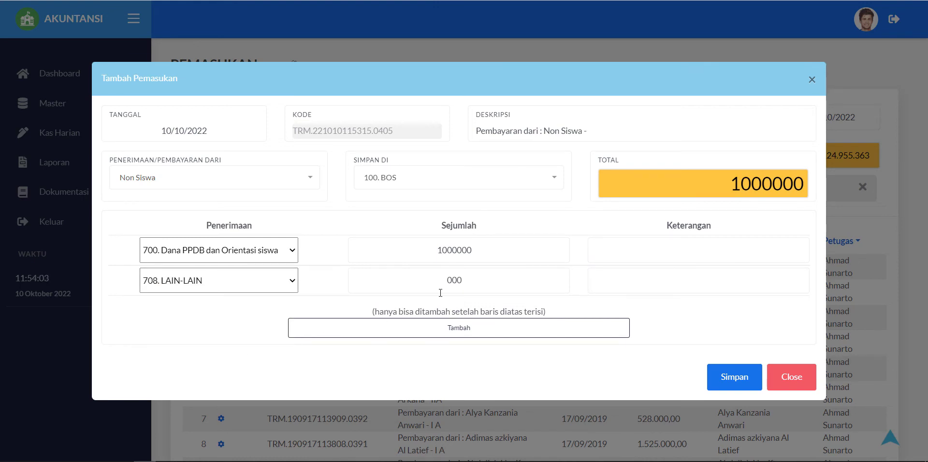
click(452, 290)
text(5)
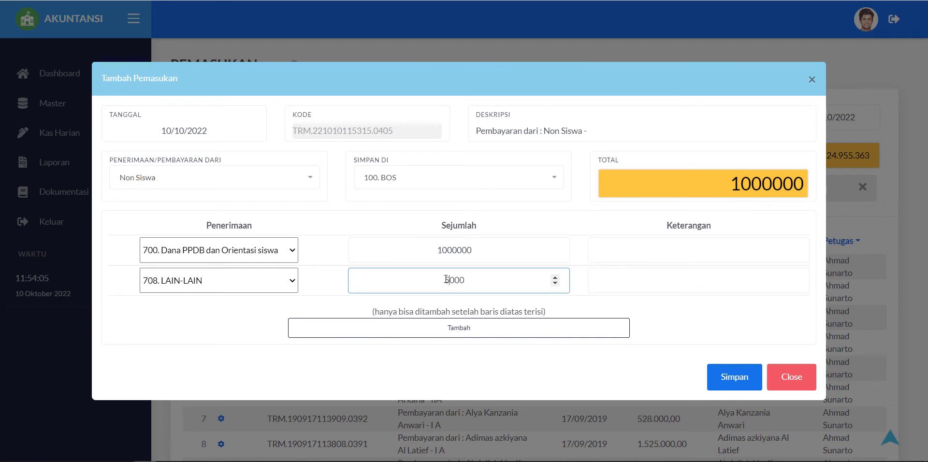
text(00)
key(Tab)
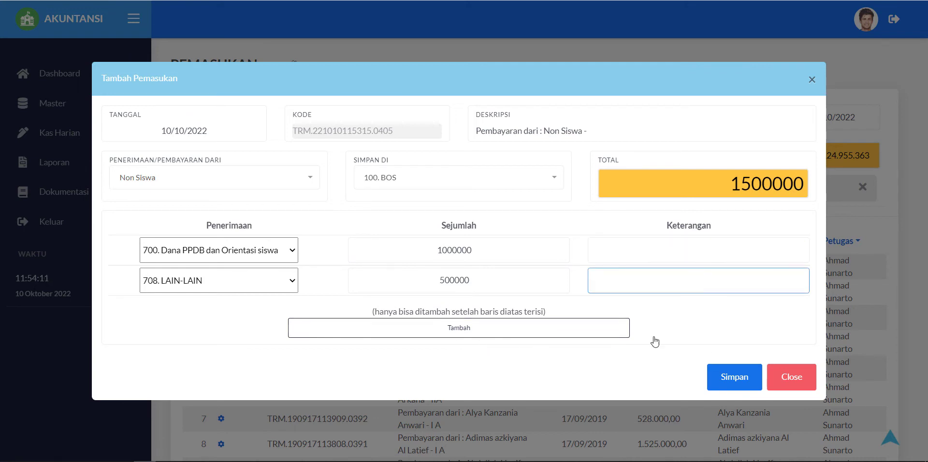
click(490, 280)
click(488, 251)
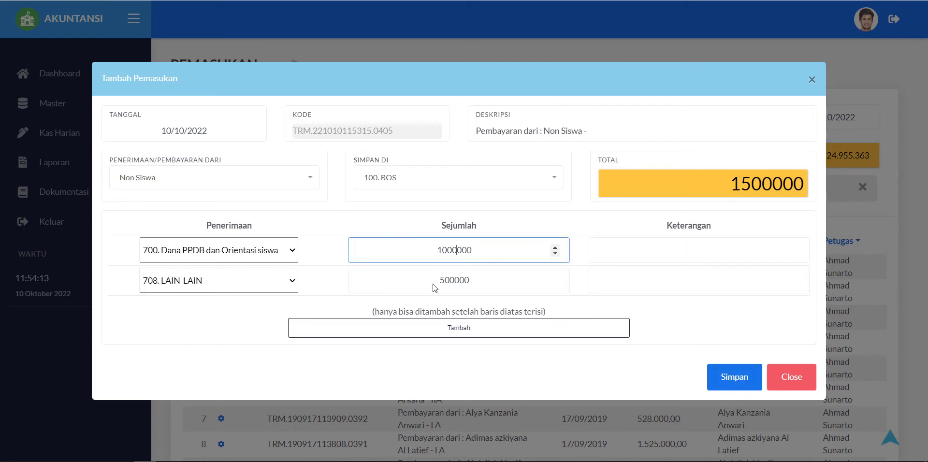
click(433, 288)
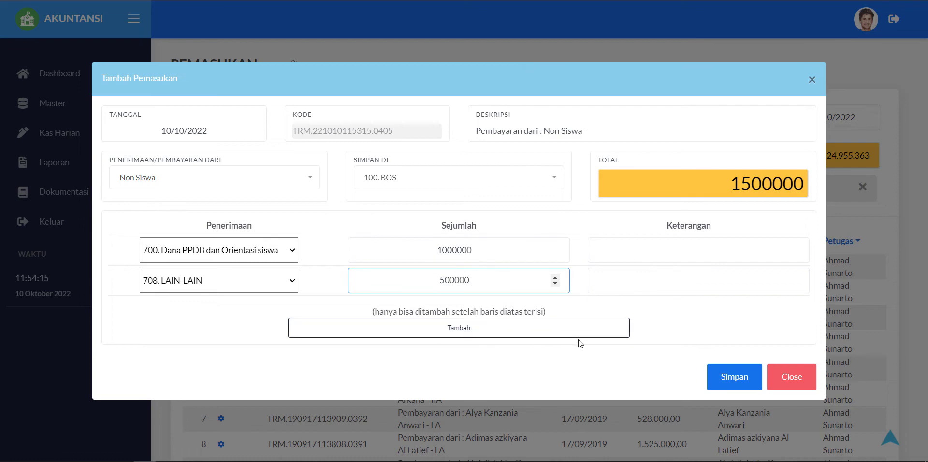
click(735, 380)
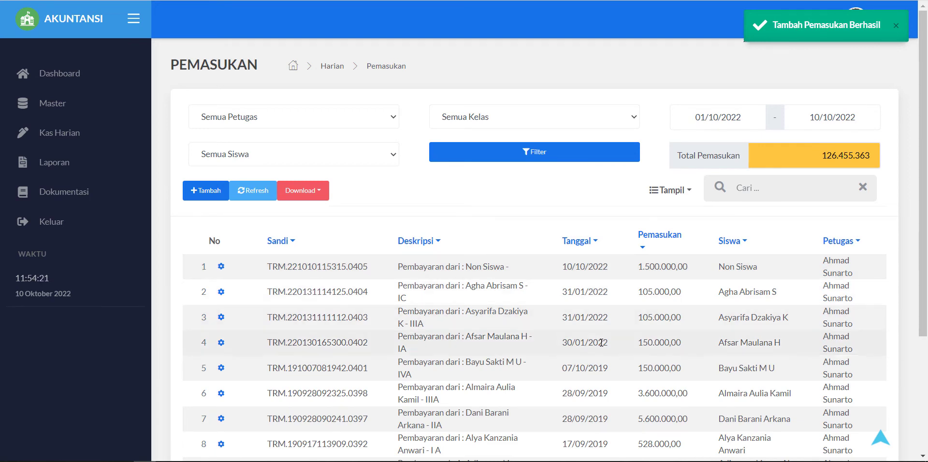
Step: Check the admin user in the Master Data user list, then go to Kas Harian
scroll(607, 280, down, 3)
drag(687, 145, 561, 151)
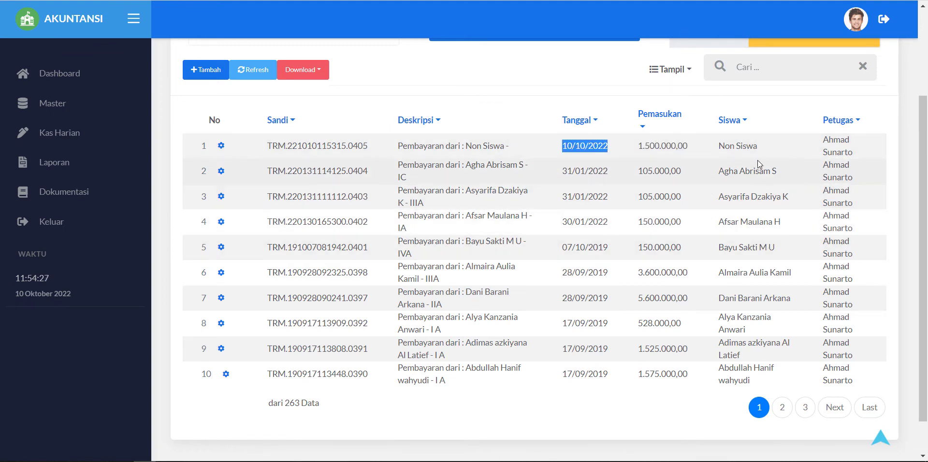
drag(859, 158, 825, 149)
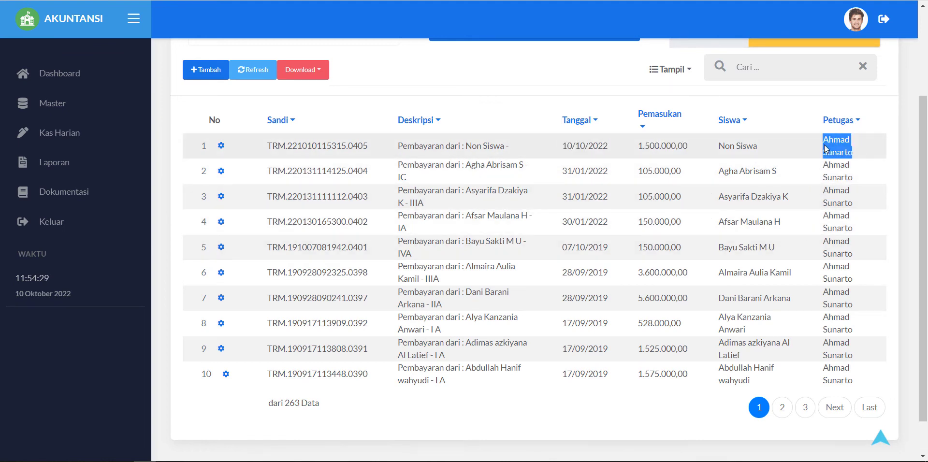
click(837, 150)
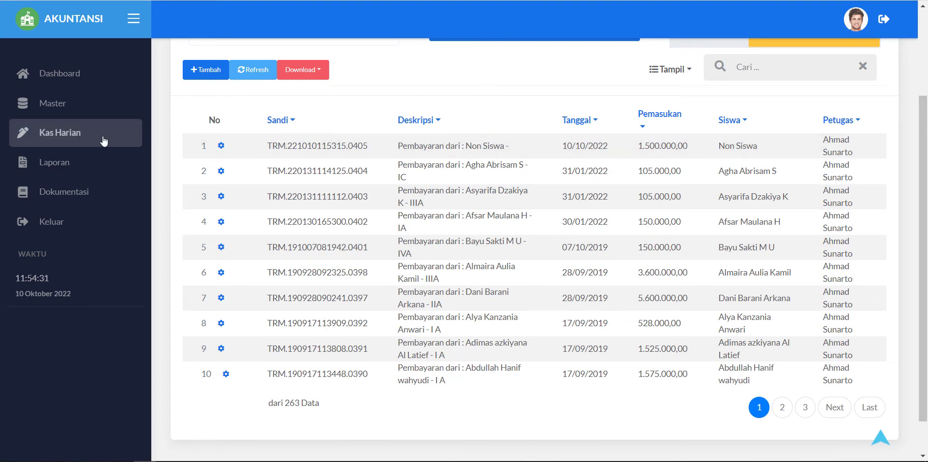
click(66, 104)
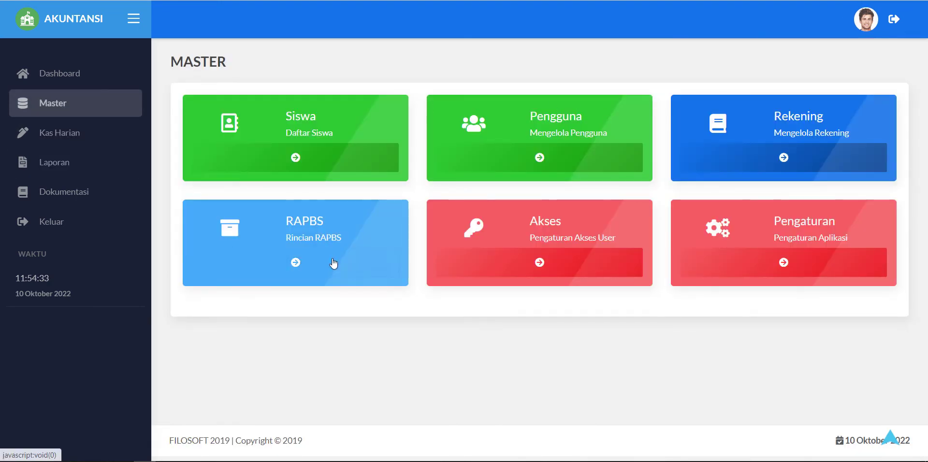
click(541, 149)
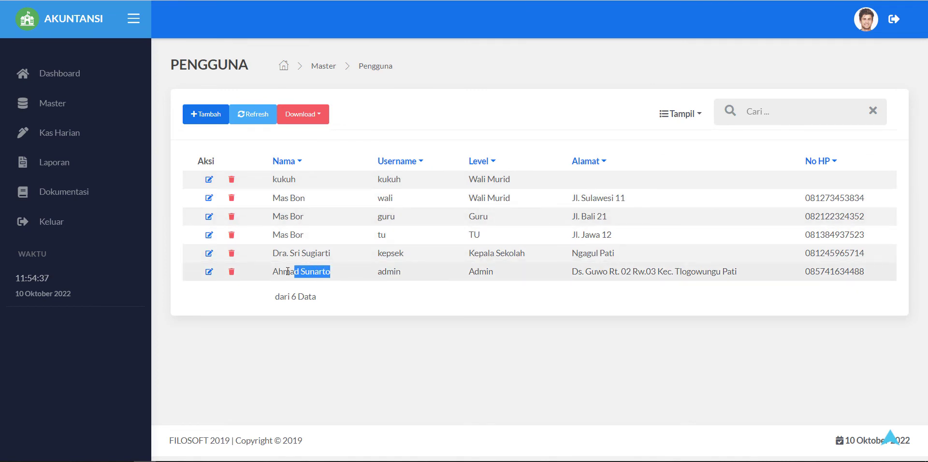
drag(288, 271, 272, 271)
click(73, 132)
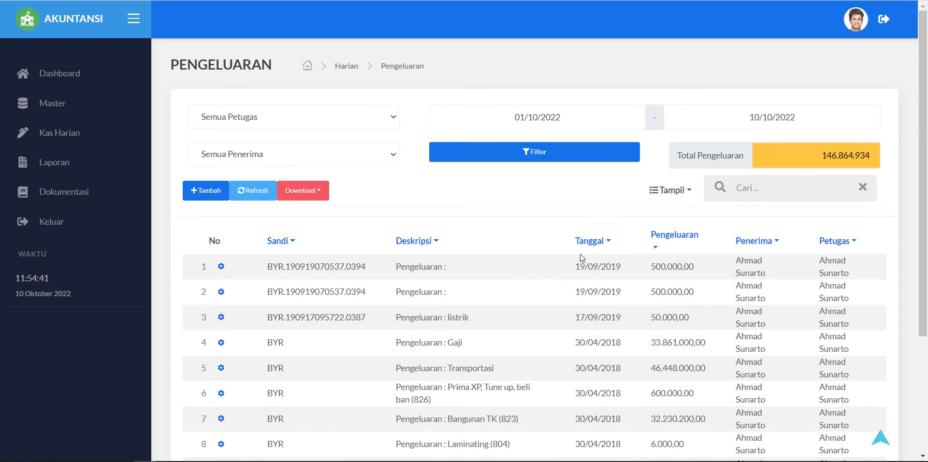
Step: Start a new expense entry, discard it unsaved, and return to the Kas Harian overview
click(208, 190)
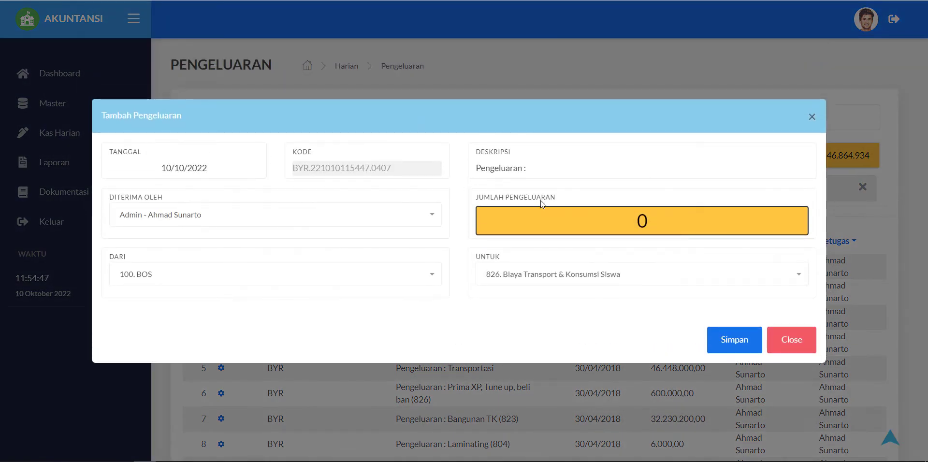
click(812, 116)
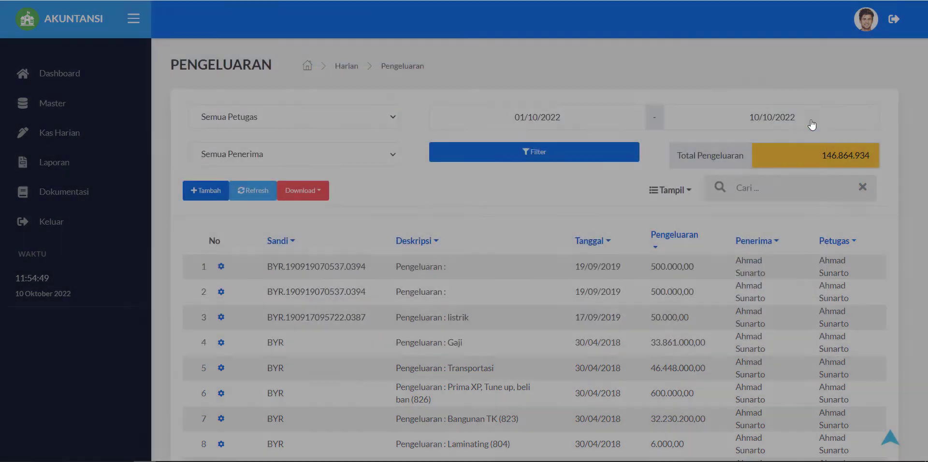
click(62, 135)
Step: Open the Pemasukan list, view a new income form, and close it unsaved
click(348, 167)
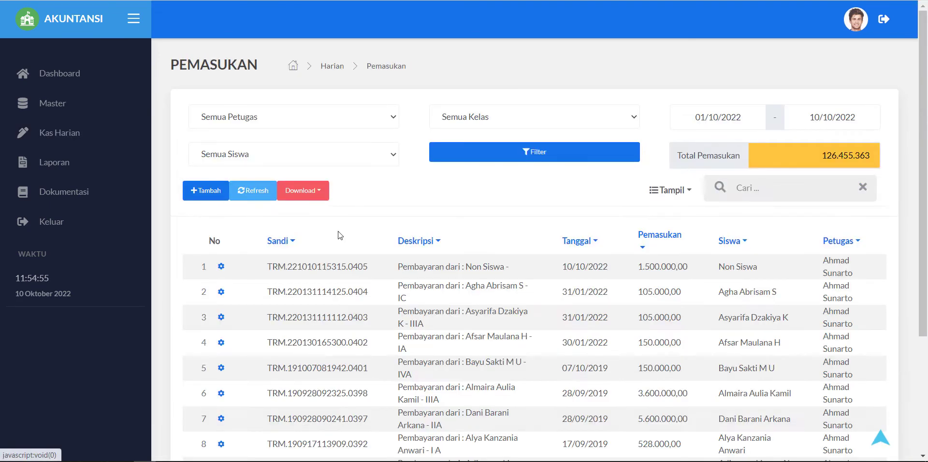
click(203, 193)
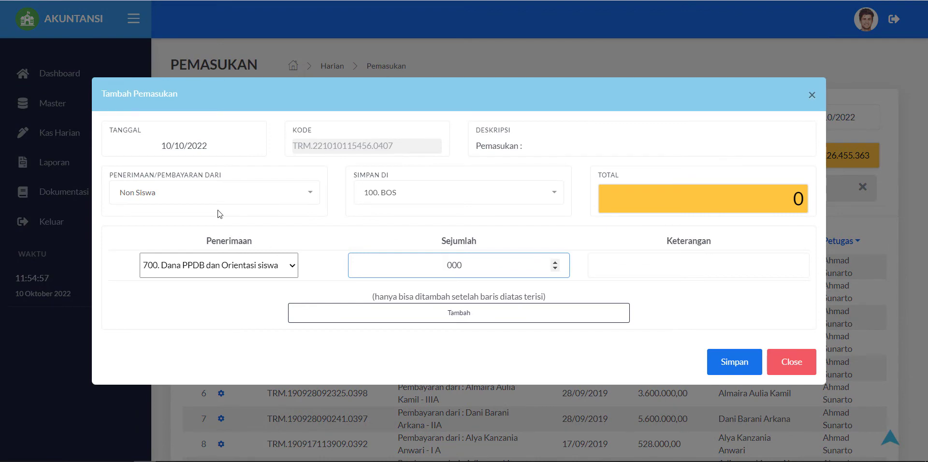
click(214, 198)
click(686, 125)
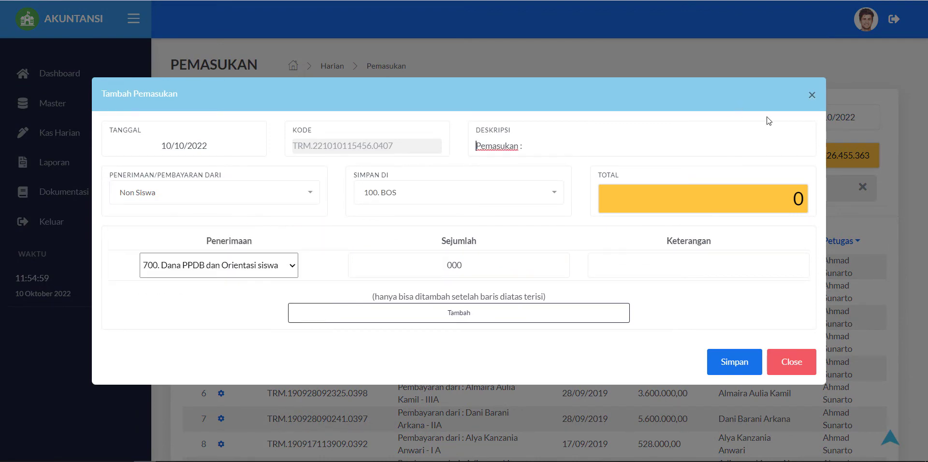
click(811, 95)
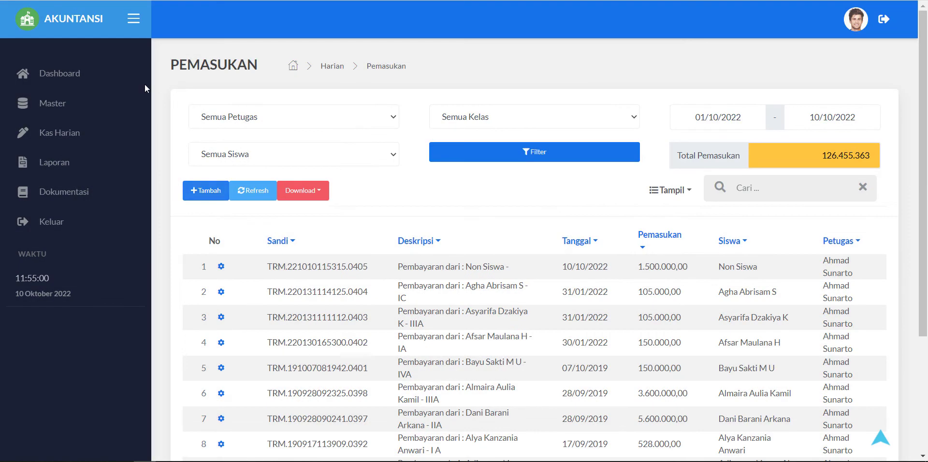
click(59, 143)
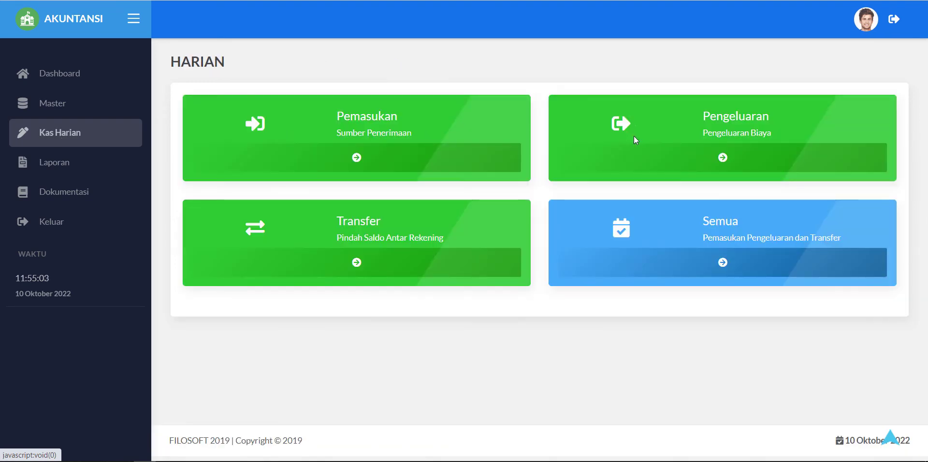
Step: Review the Pengeluaran list's Laminating and Bangunan TK expenses, then return to Kas Harian
click(668, 167)
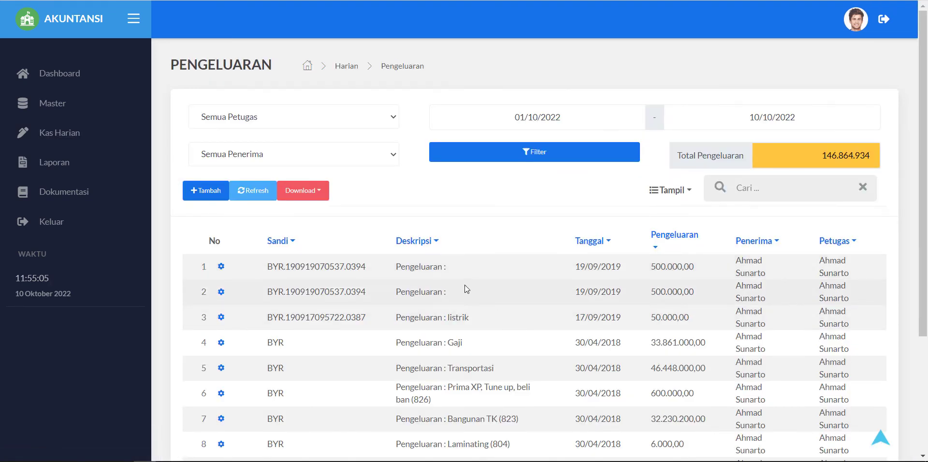
scroll(418, 336, down, 3)
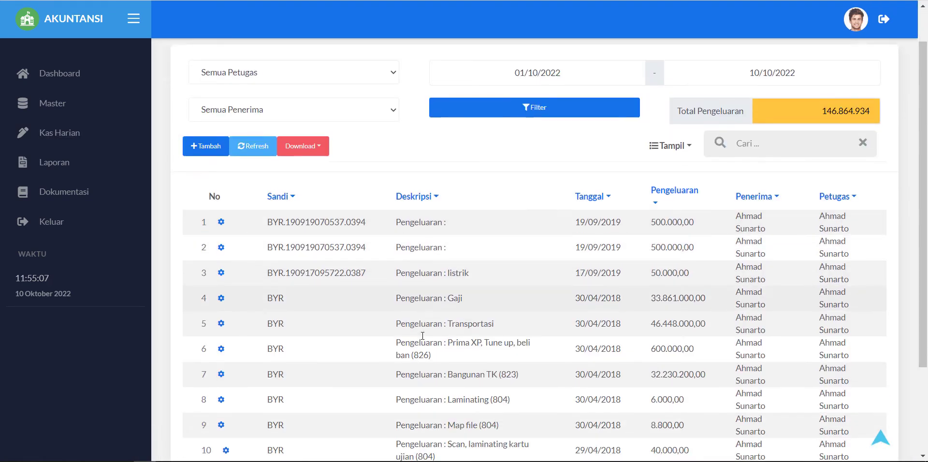
drag(510, 322, 440, 323)
drag(520, 298, 439, 295)
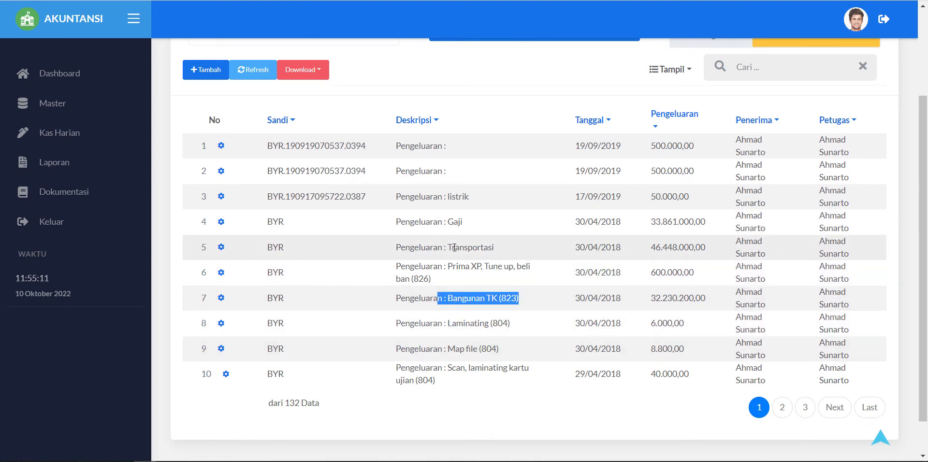
click(96, 131)
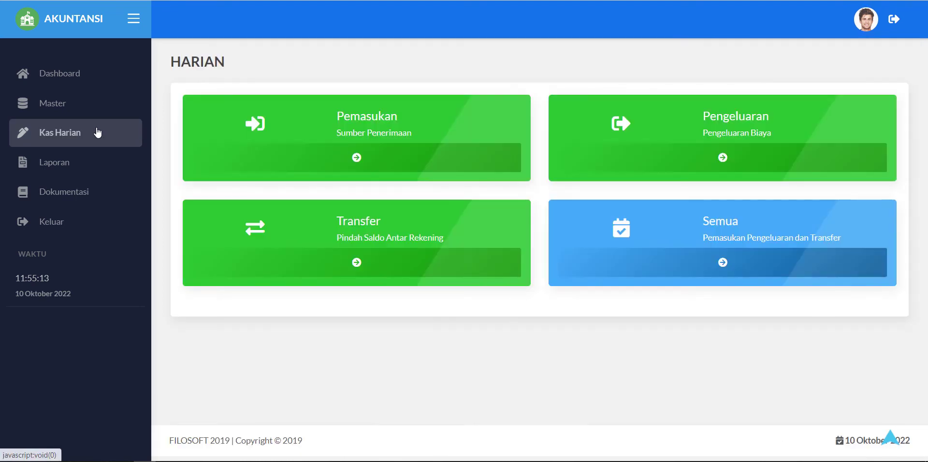
Step: Save a 500.000 transfer from BOS to UJIAN dated 10/10/2022
click(344, 267)
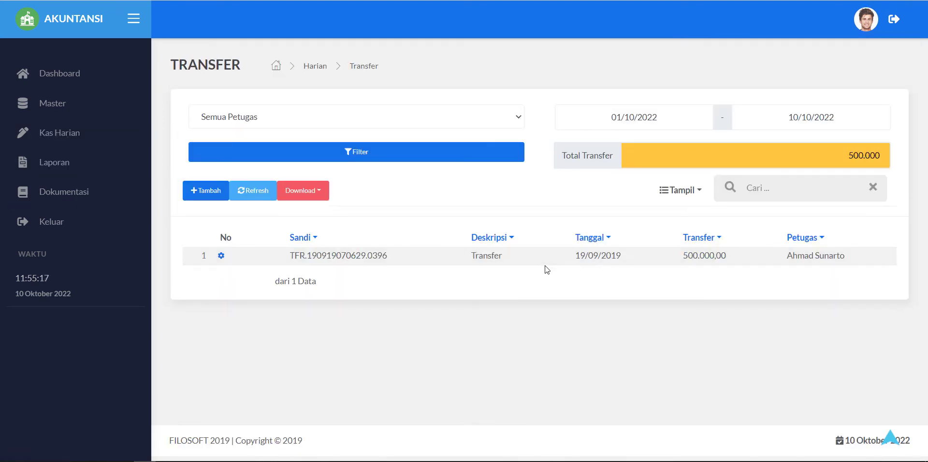
click(207, 196)
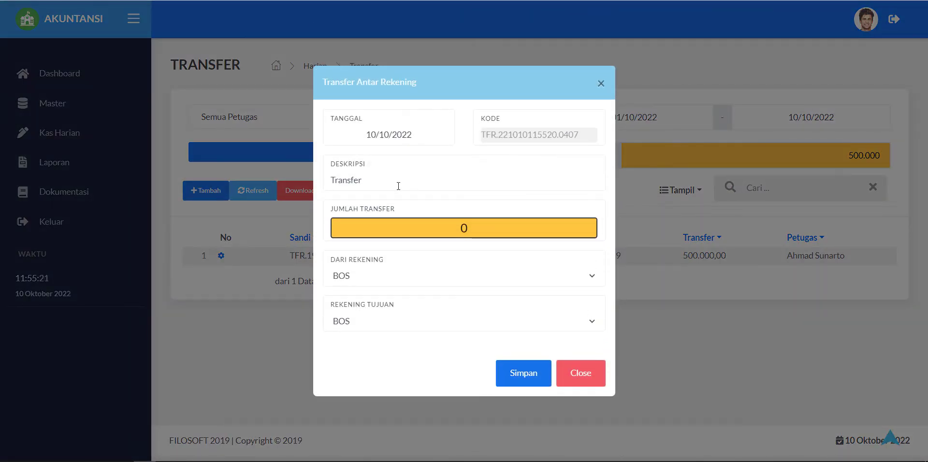
click(398, 186)
click(385, 274)
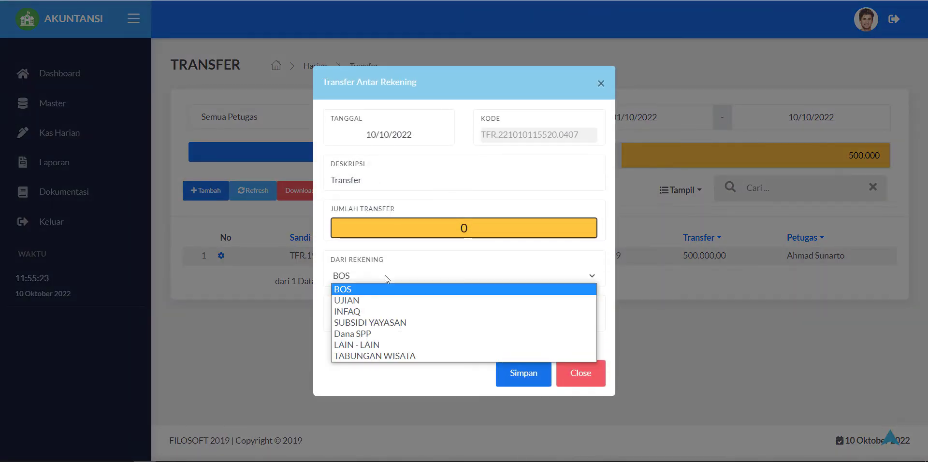
click(340, 289)
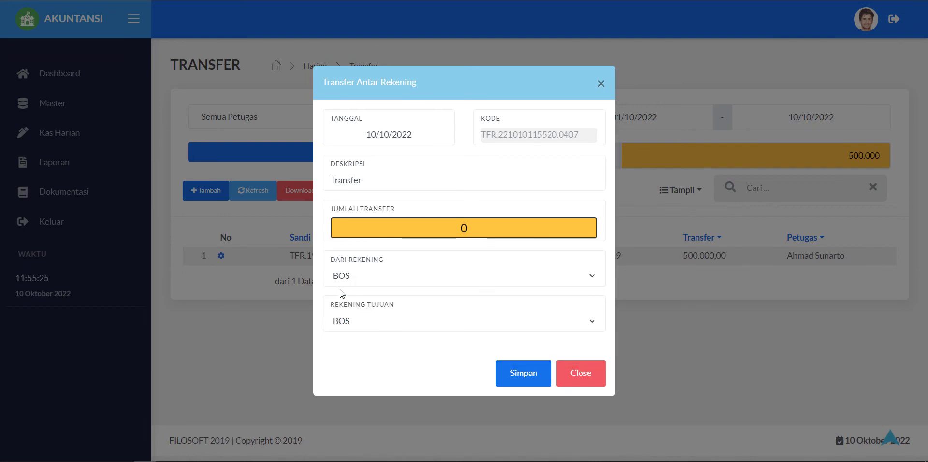
click(398, 321)
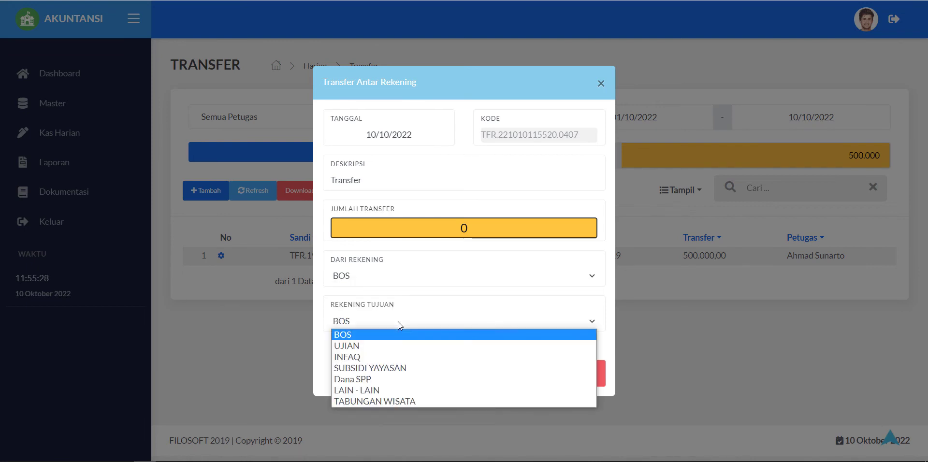
click(349, 346)
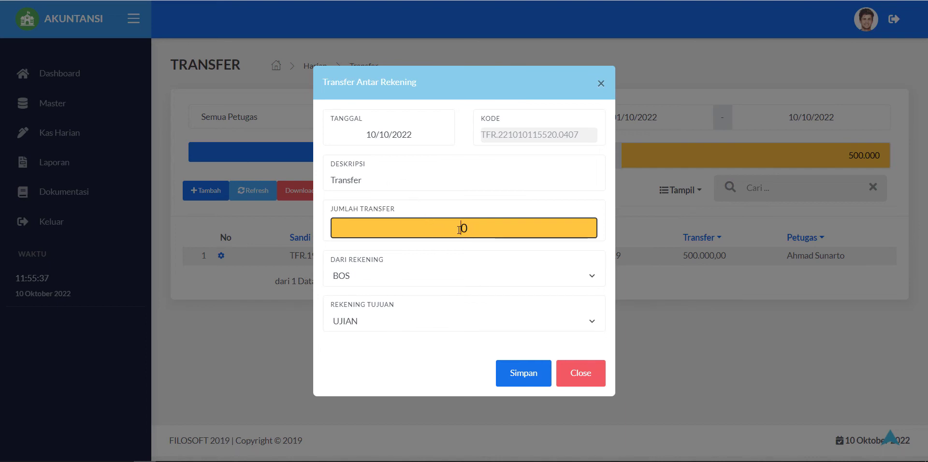
text(500000)
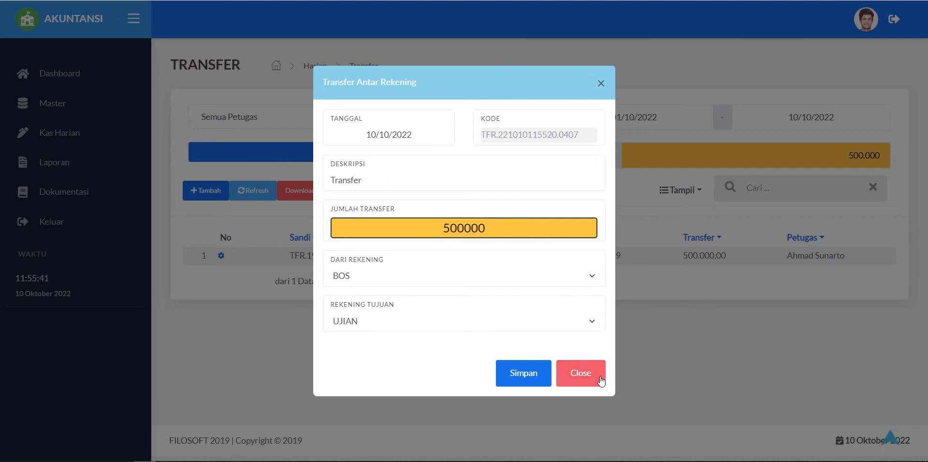
click(544, 376)
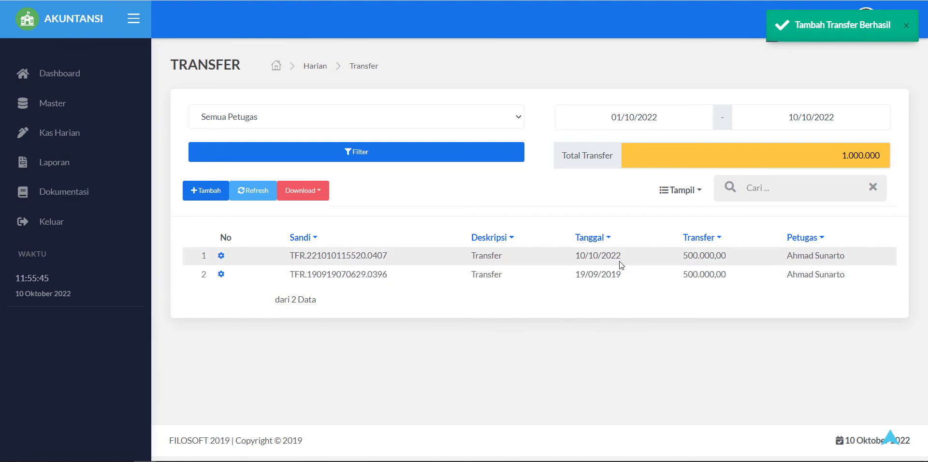
Step: Check the new transfer's date, 500.000,00 amount and description, then return to Kas Harian
drag(622, 257, 583, 260)
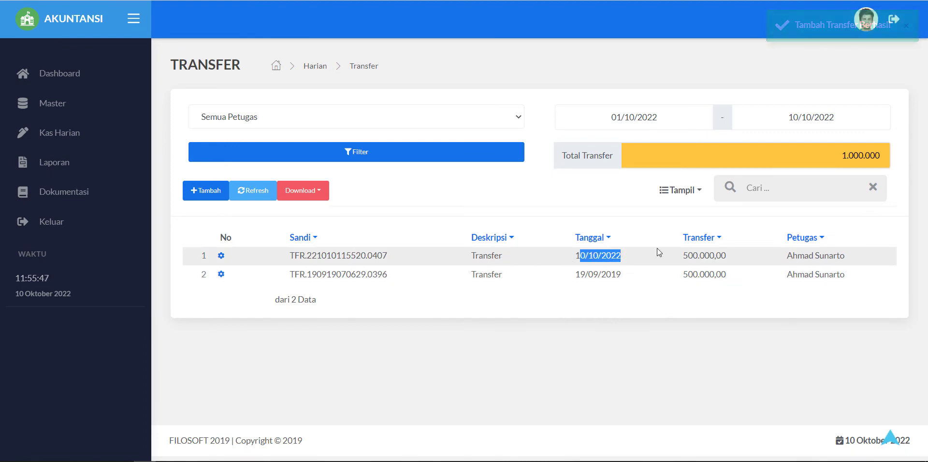
click(718, 256)
double_click(718, 256)
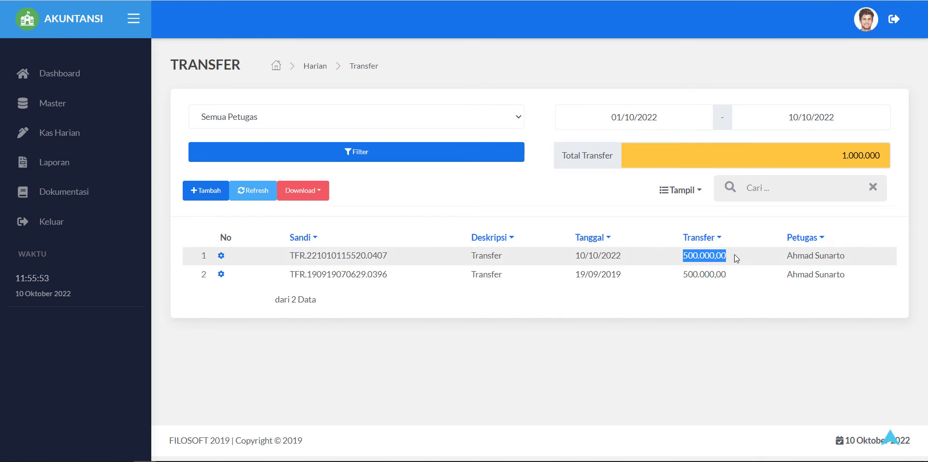
drag(734, 254, 669, 258)
drag(501, 259, 469, 262)
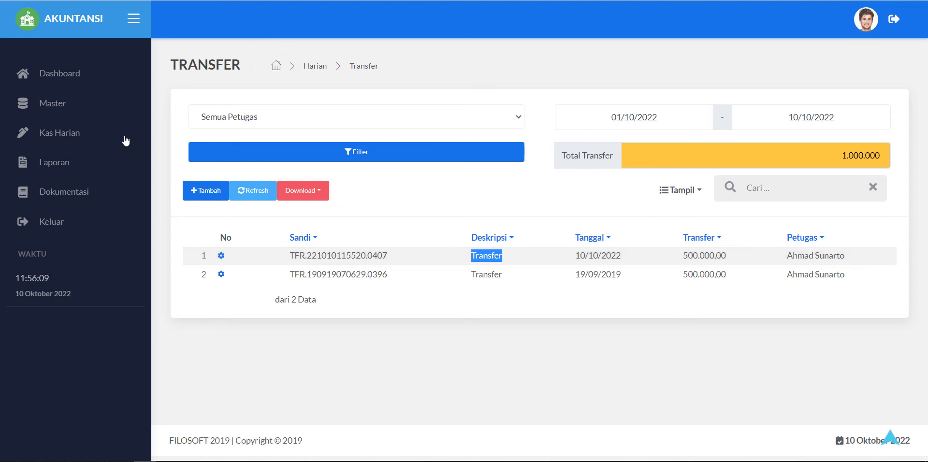
click(60, 131)
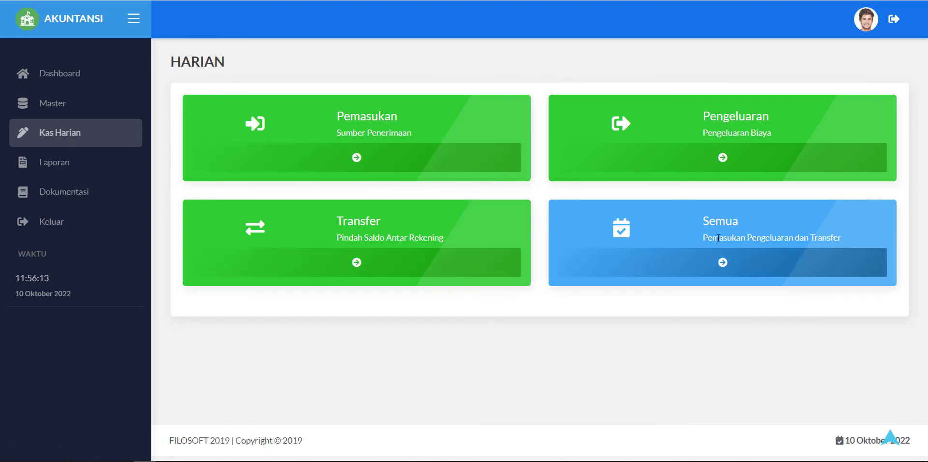
Step: Review the new TFR and TRM entries in the Semua transactions list, then open Laporan
click(694, 268)
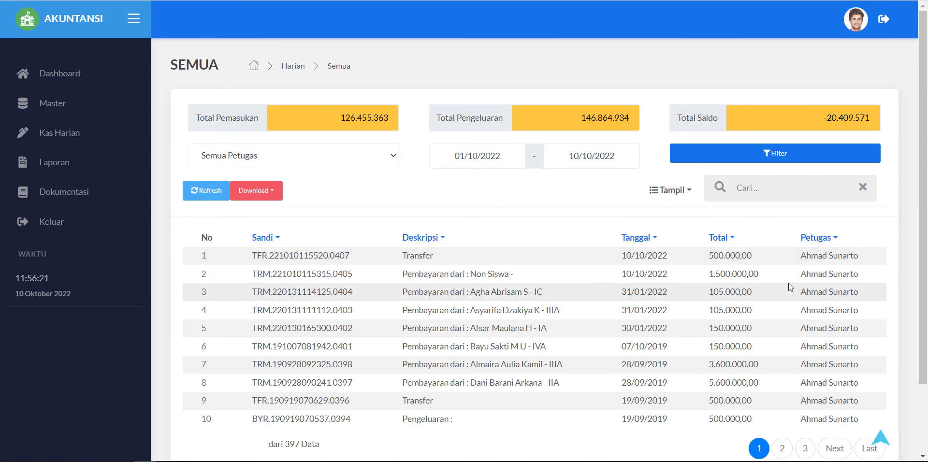
scroll(278, 279, down, 2)
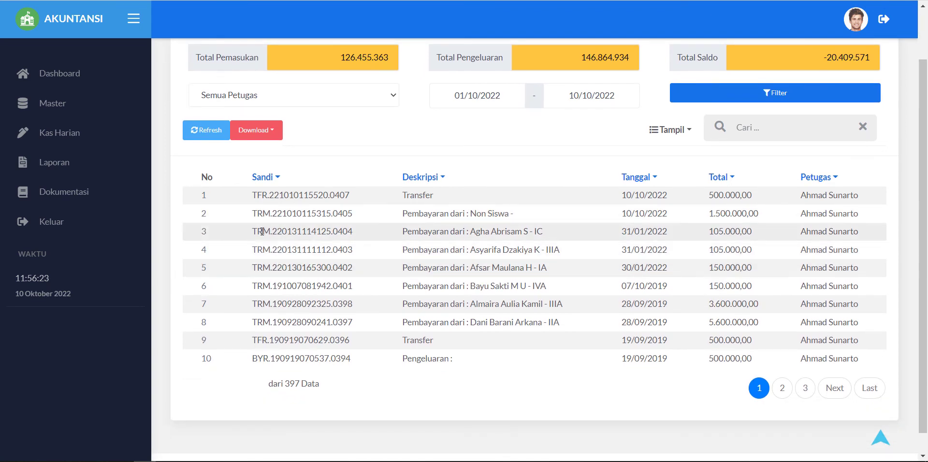
double_click(261, 217)
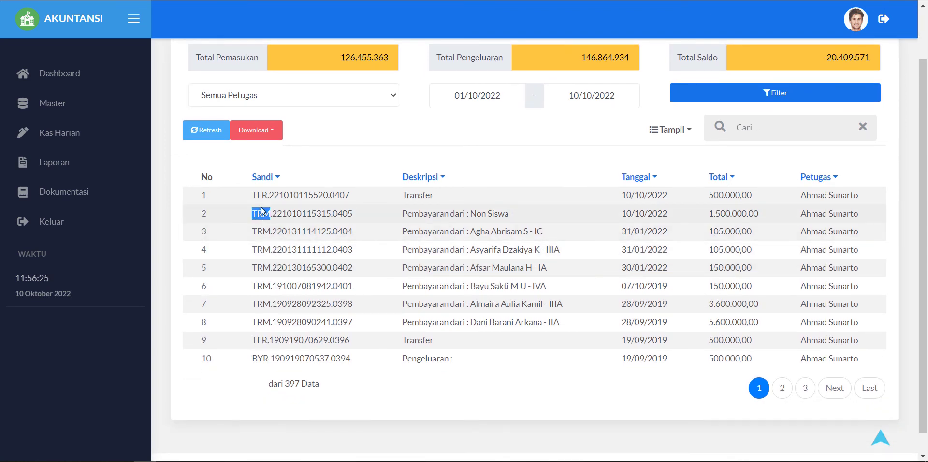
double_click(263, 195)
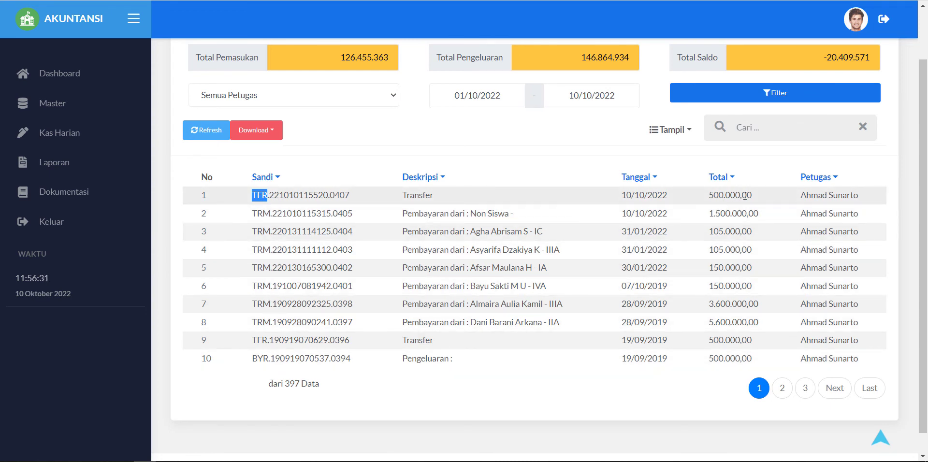
drag(744, 195, 662, 195)
drag(496, 195, 299, 196)
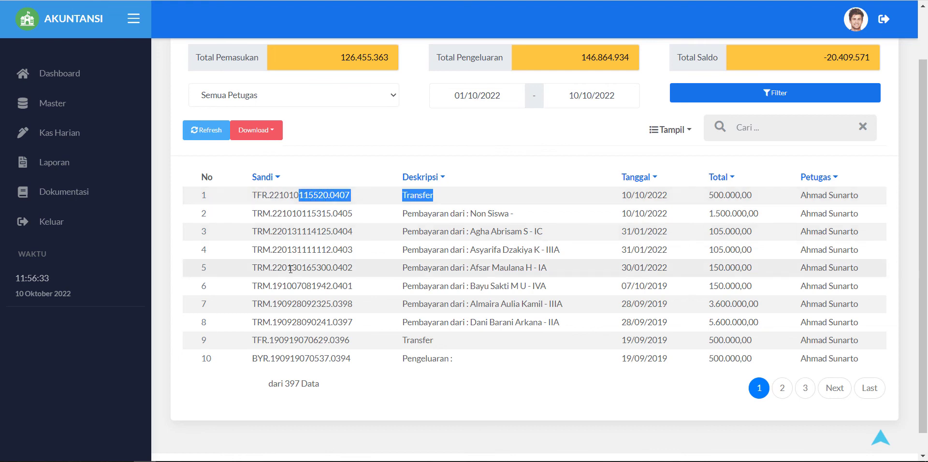
drag(290, 269, 287, 268)
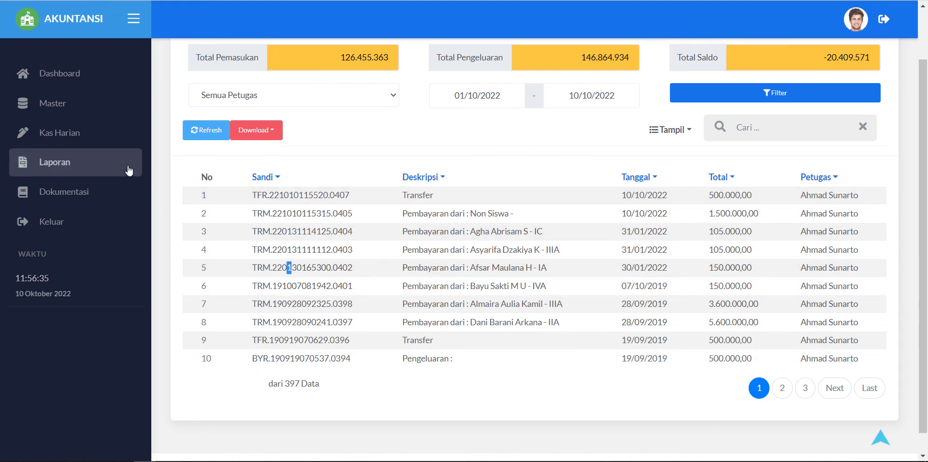
double_click(261, 360)
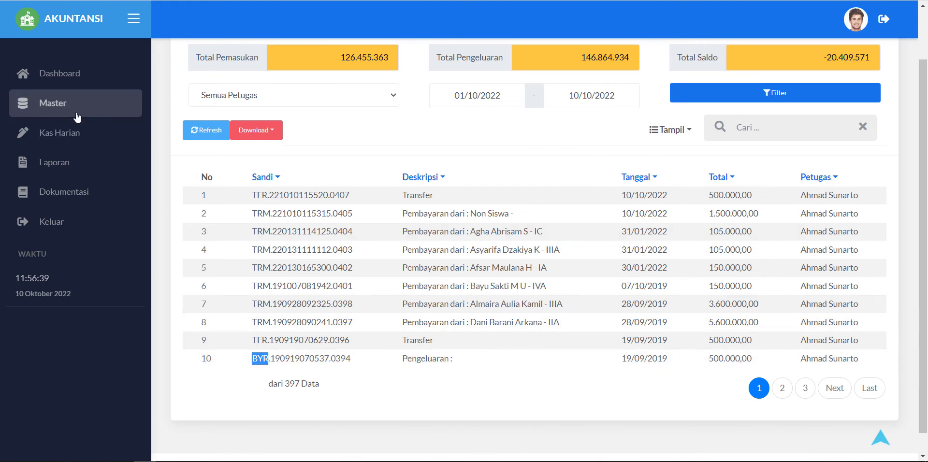
click(50, 178)
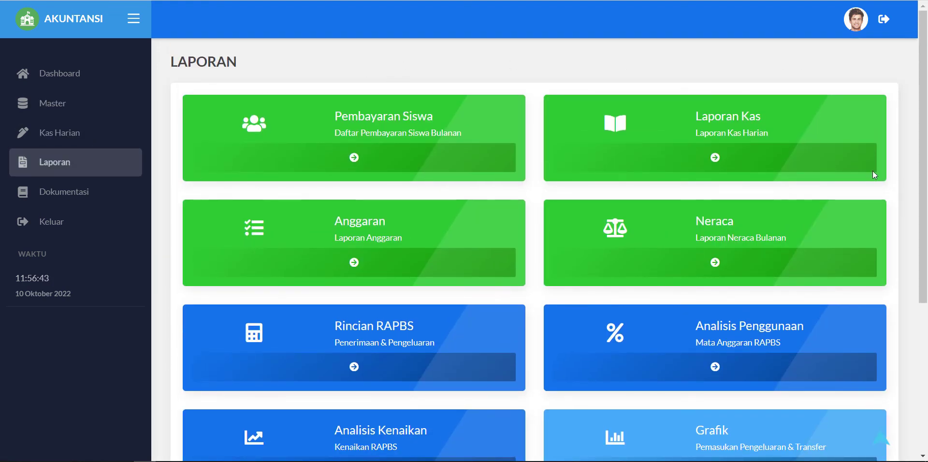
Step: View the 2022 Pembayaran Siswa report's January 150.000 SPP payment details, then return to Laporan
click(341, 158)
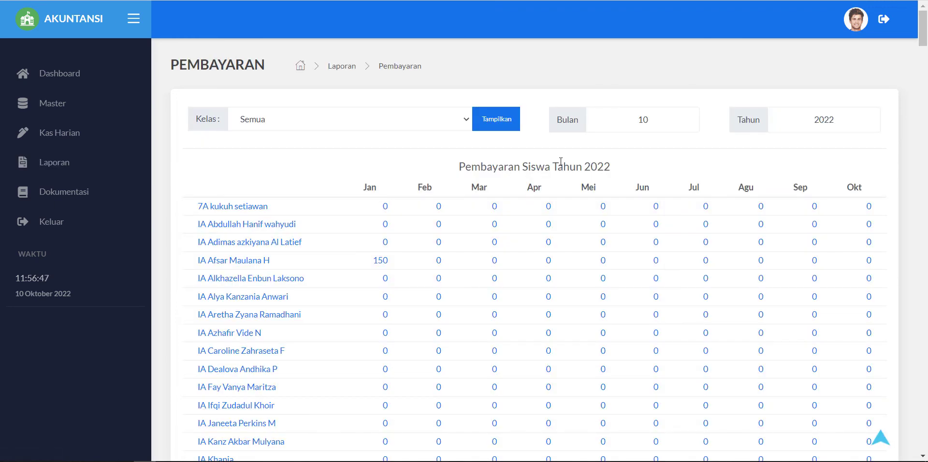
scroll(410, 232, down, 1)
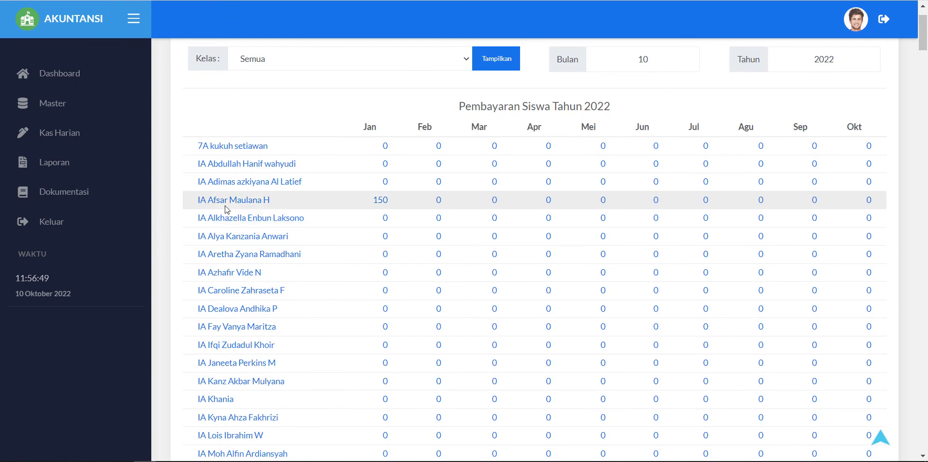
click(380, 200)
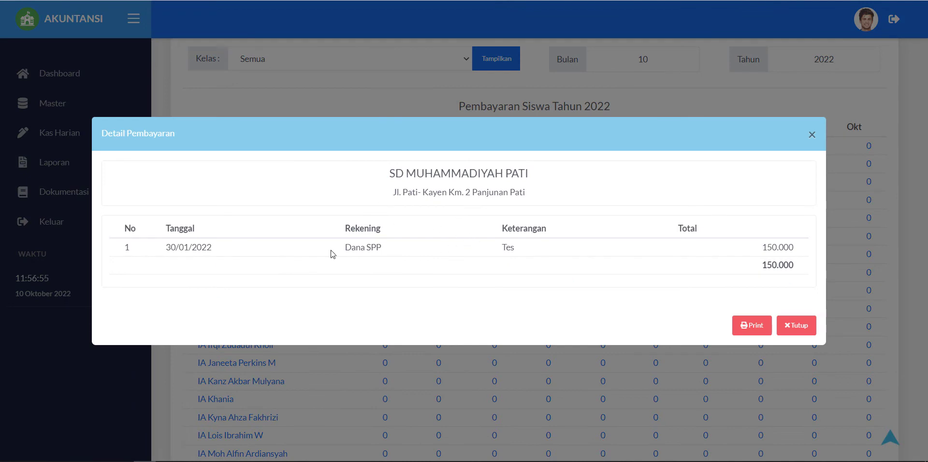
click(812, 134)
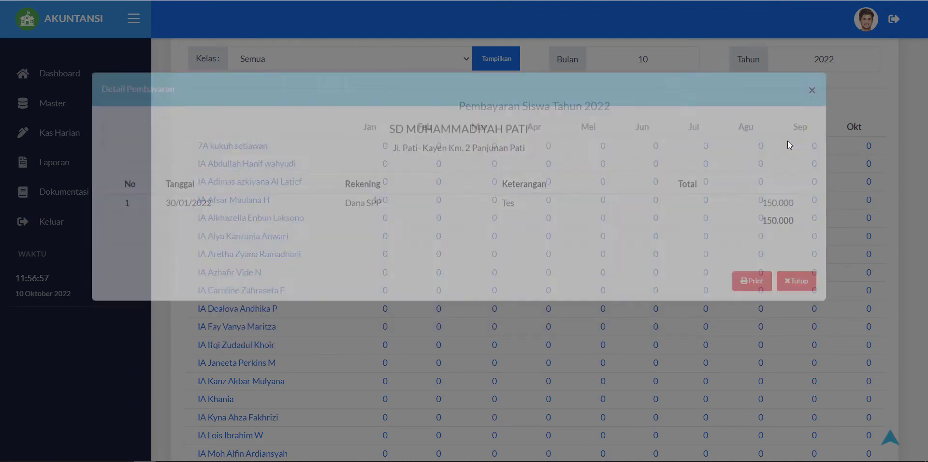
click(381, 200)
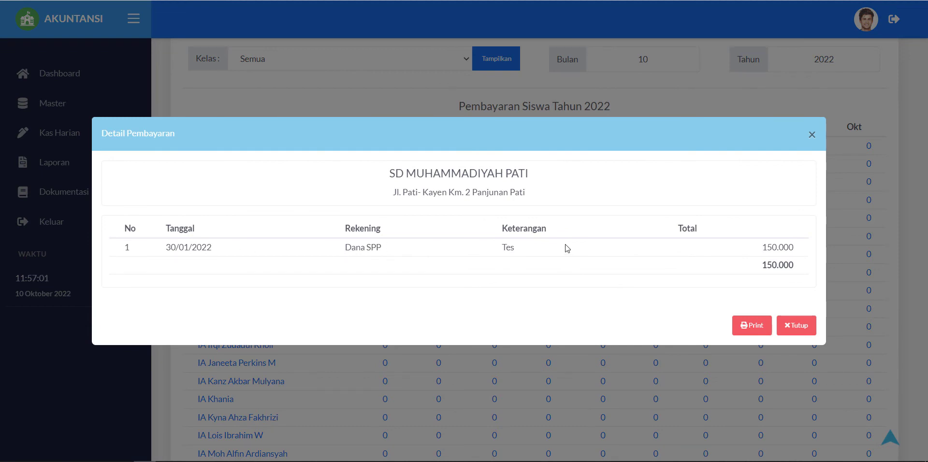
click(812, 135)
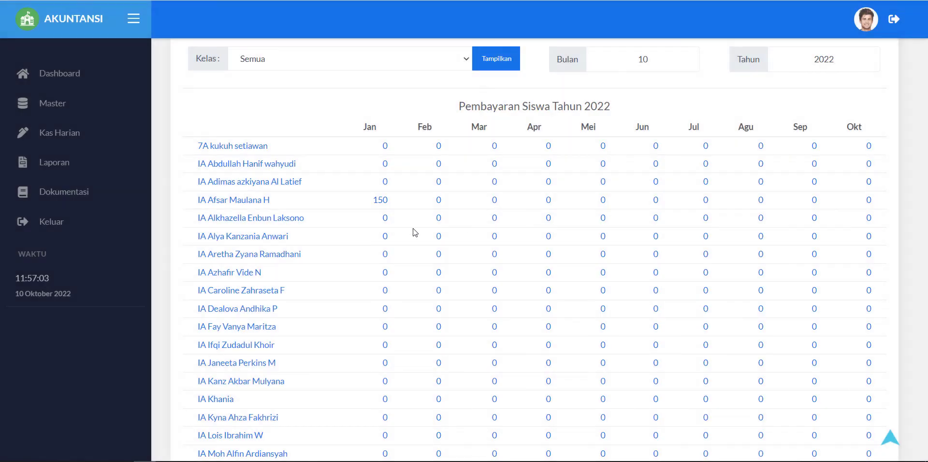
scroll(388, 258, down, 7)
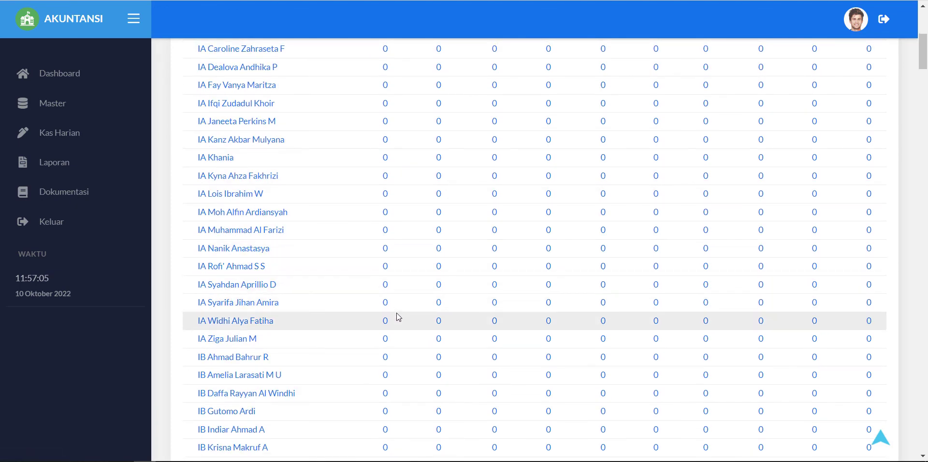
scroll(400, 310, up, 8)
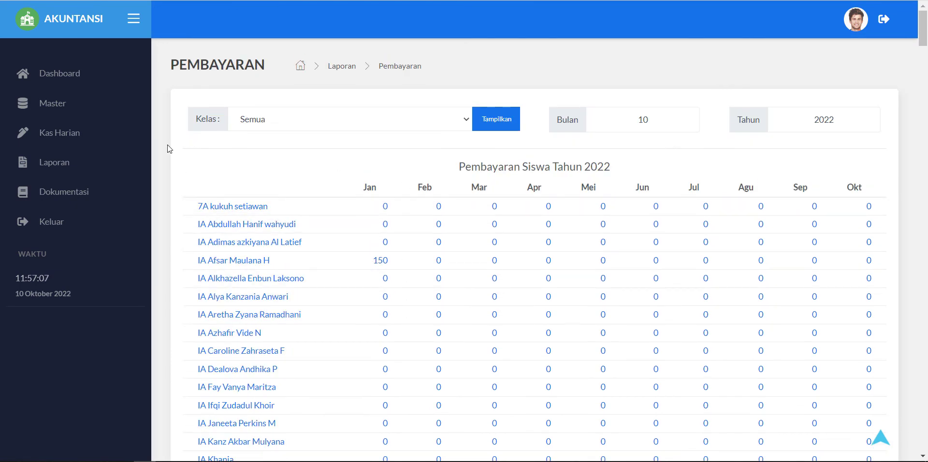
click(126, 166)
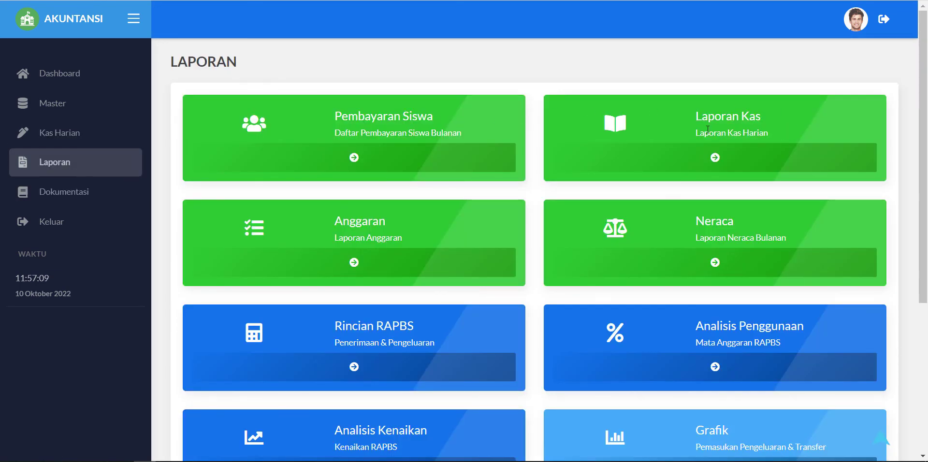
Step: Go to the Laporan Cetak print page for 01/10/2022–10/10/2022 and list its report types
scroll(769, 233, down, 3)
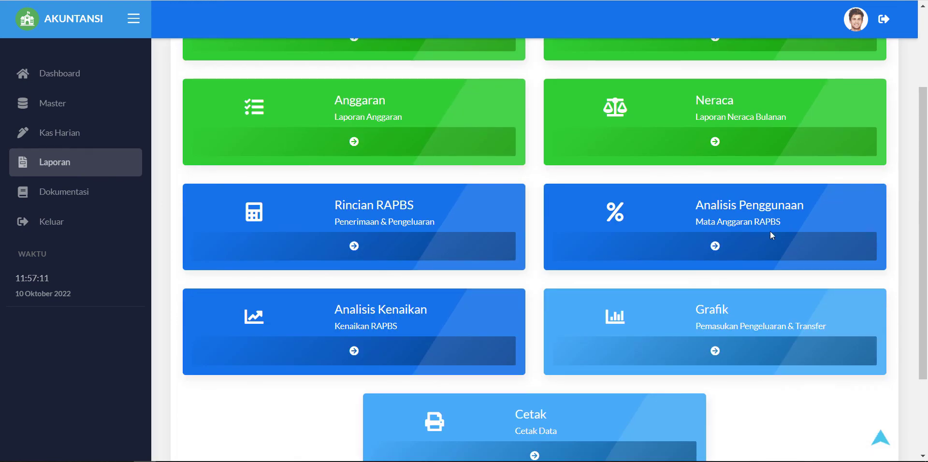
scroll(758, 297, up, 1)
scroll(759, 299, up, 2)
scroll(760, 230, down, 5)
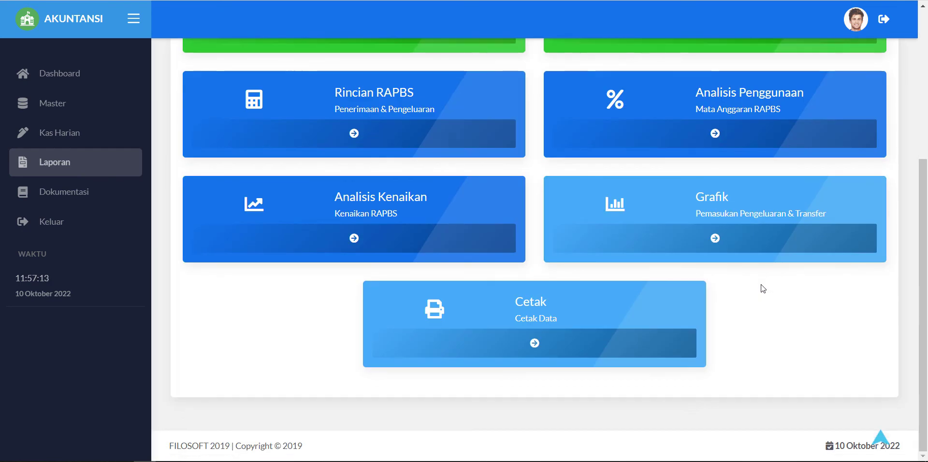
scroll(761, 286, up, 1)
scroll(761, 283, down, 1)
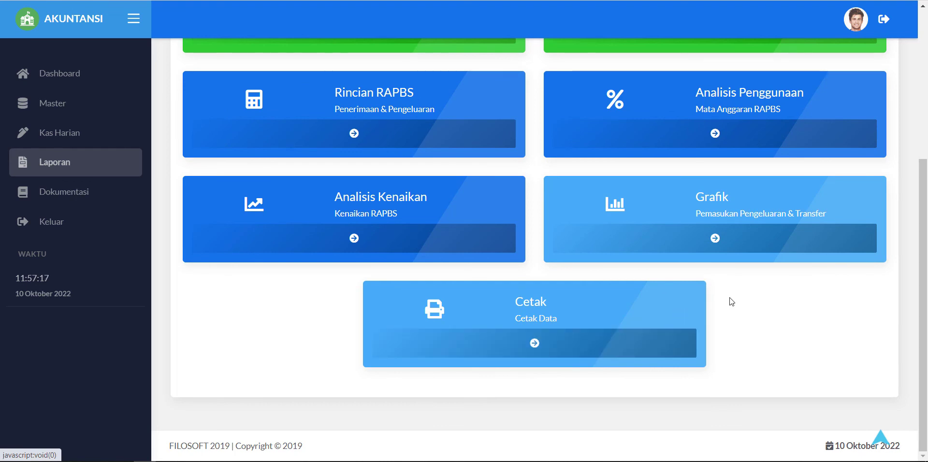
click(117, 162)
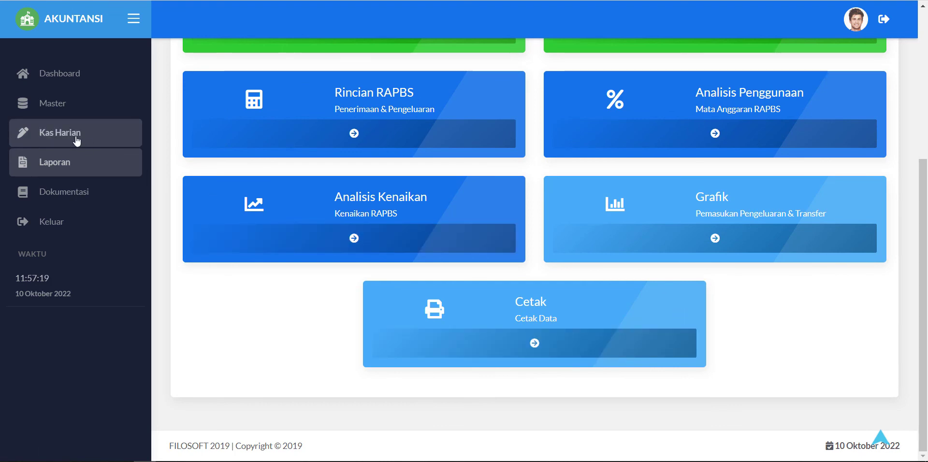
scroll(498, 306, down, 5)
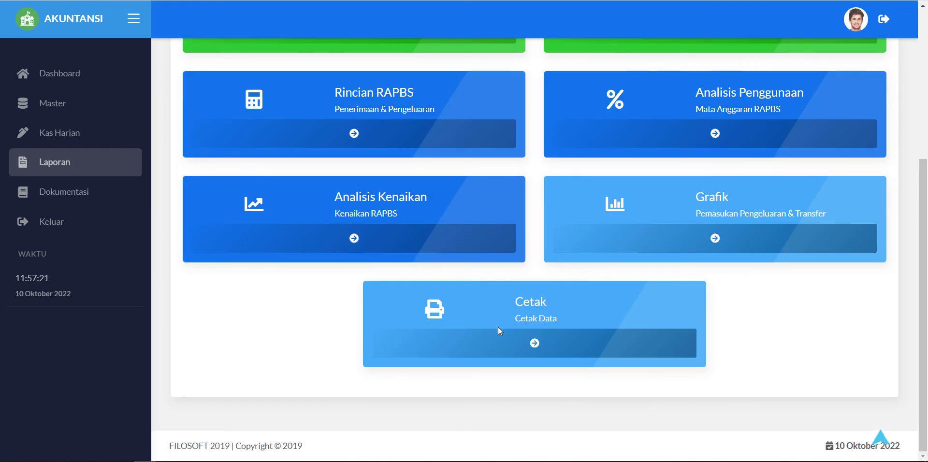
click(499, 336)
click(435, 127)
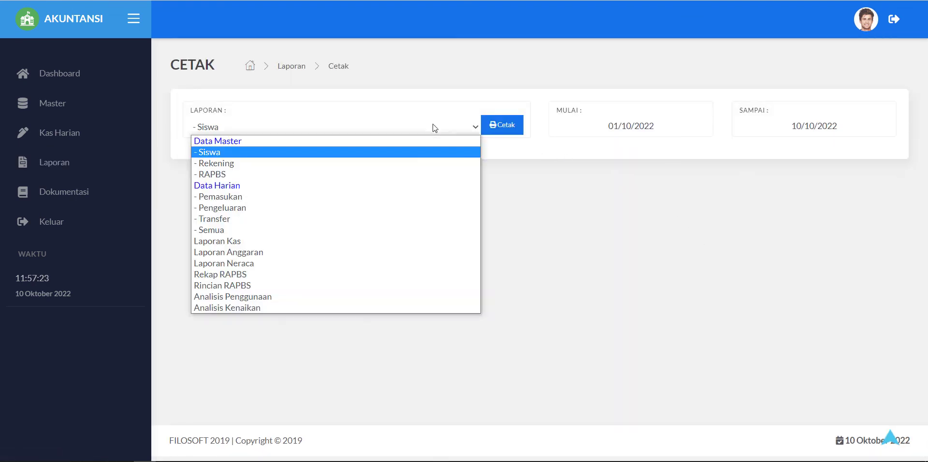
Step: Print the Pemasukan report, check its single 1.500.000 Non Siswa income, and close the printout
click(286, 195)
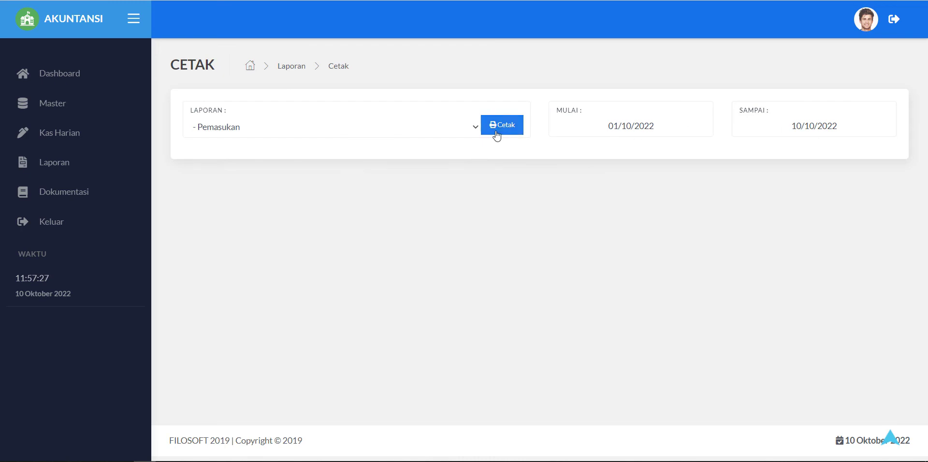
click(498, 129)
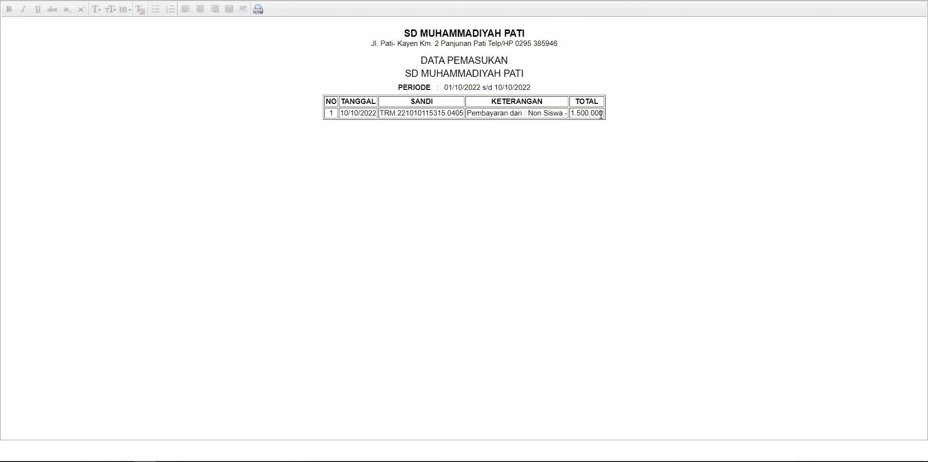
drag(601, 113, 358, 114)
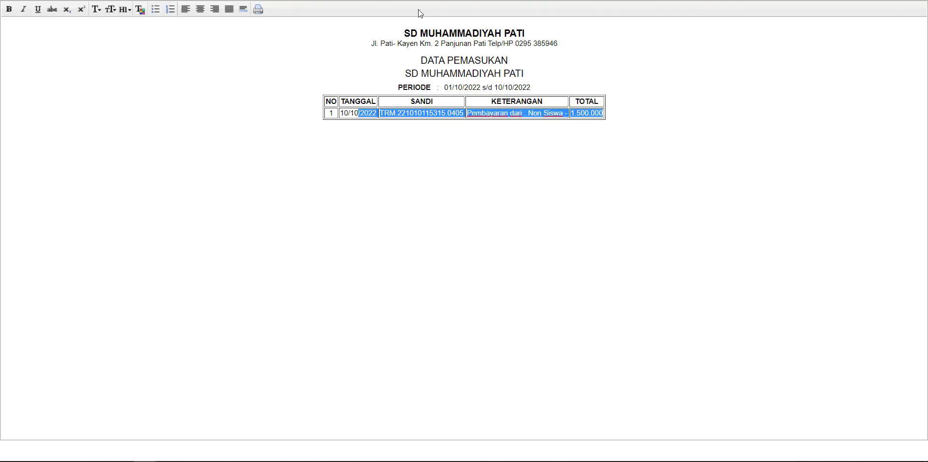
key(ctrl+w)
click(323, 135)
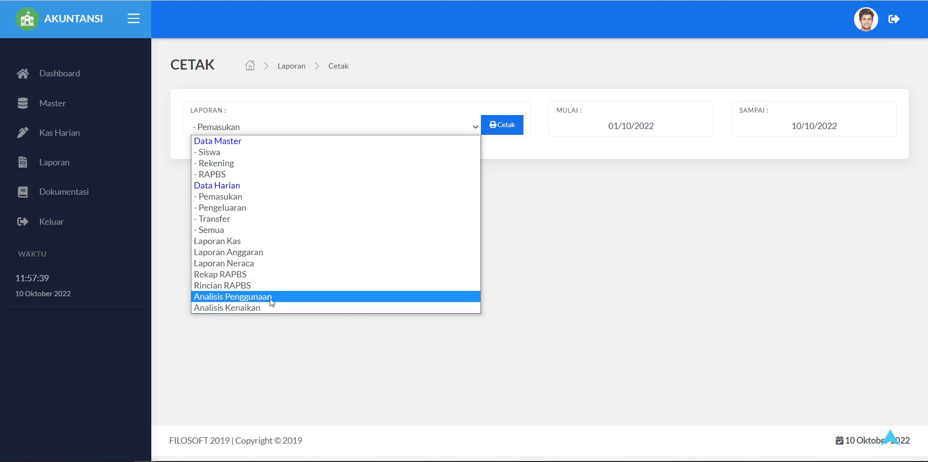
Step: Print the Laporan Kas report showing the 1.500.000 income and 500.000 transfer, then close it
click(237, 245)
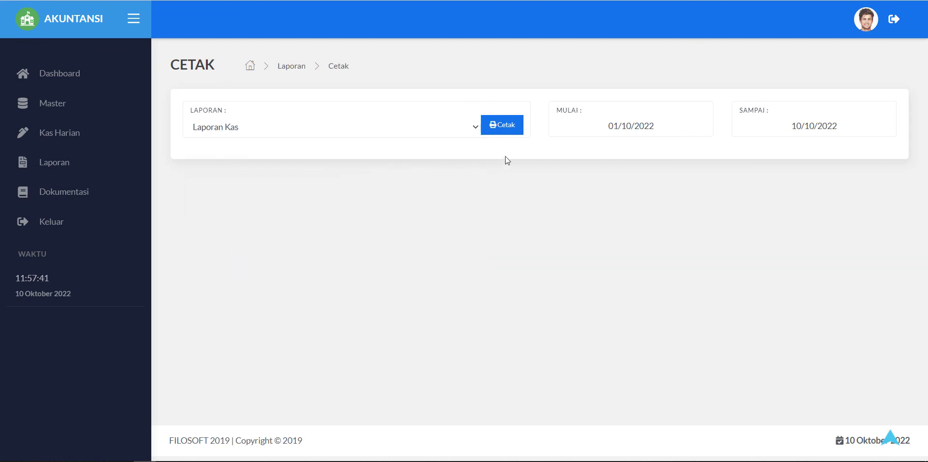
click(475, 127)
click(508, 125)
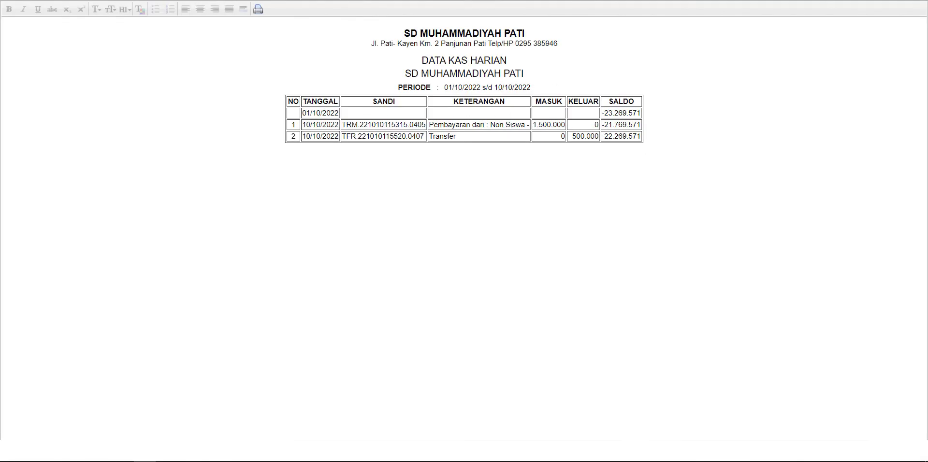
key(ctrl+w)
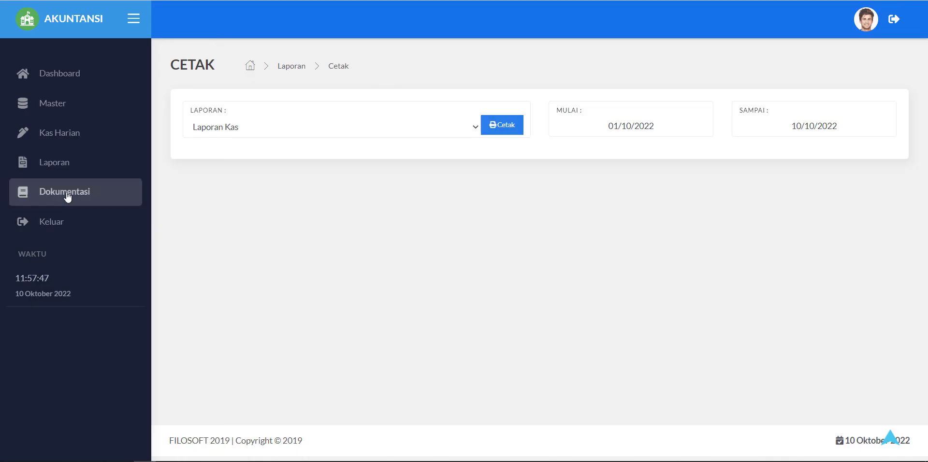